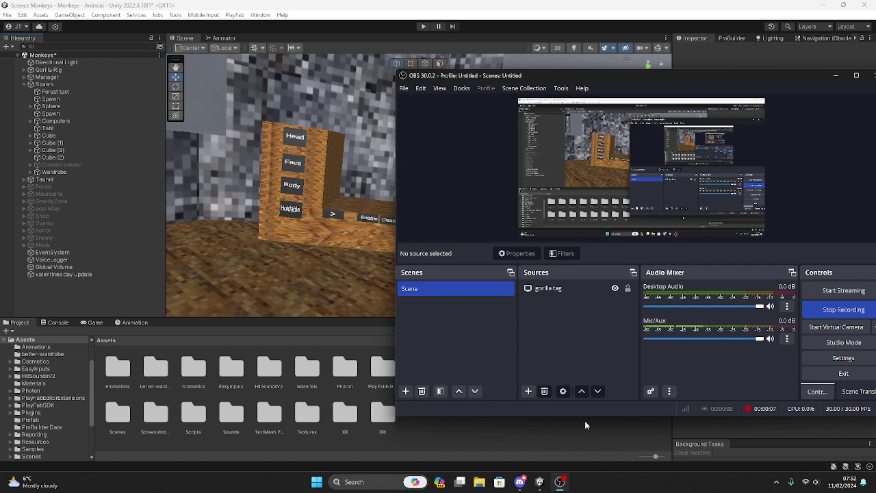
- Minimise the OBS window and open the better-wardrobe folder in the project's assets
{"action": "left_click_drag", "start_coordinate": [785, 76], "coordinate": [657, 78]}
{"action": "left_click", "coordinate": [707, 79]}
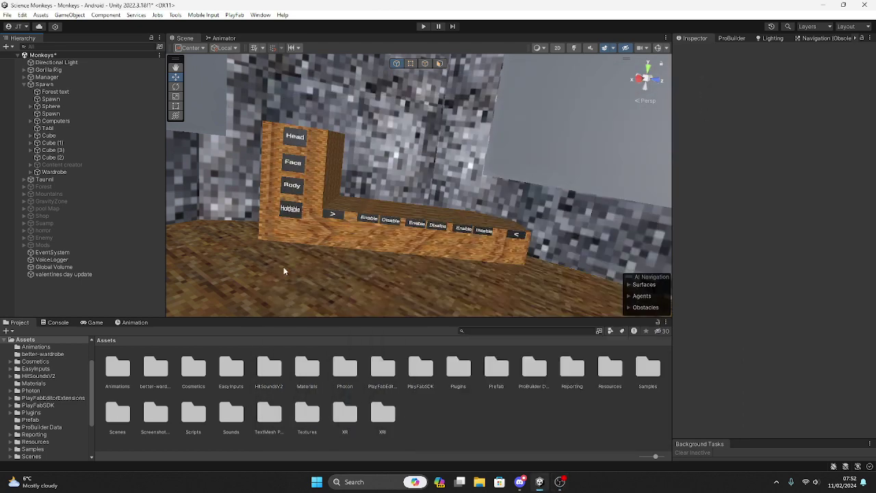
{"action": "double_click", "coordinate": [155, 369]}
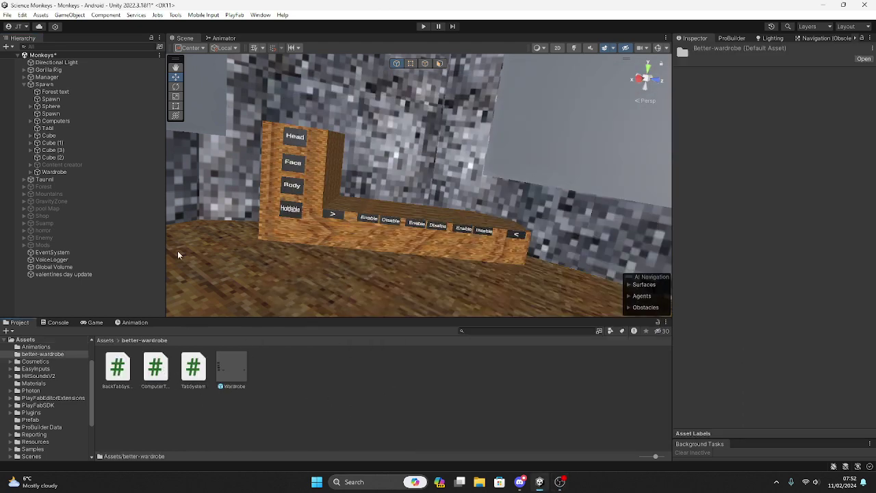
- Add the Wardrobe prefab to the Monkeys scene at root level and frame it in the Scene view
{"action": "scroll", "coordinate": [209, 224], "scroll_direction": "down", "scroll_amount": 8}
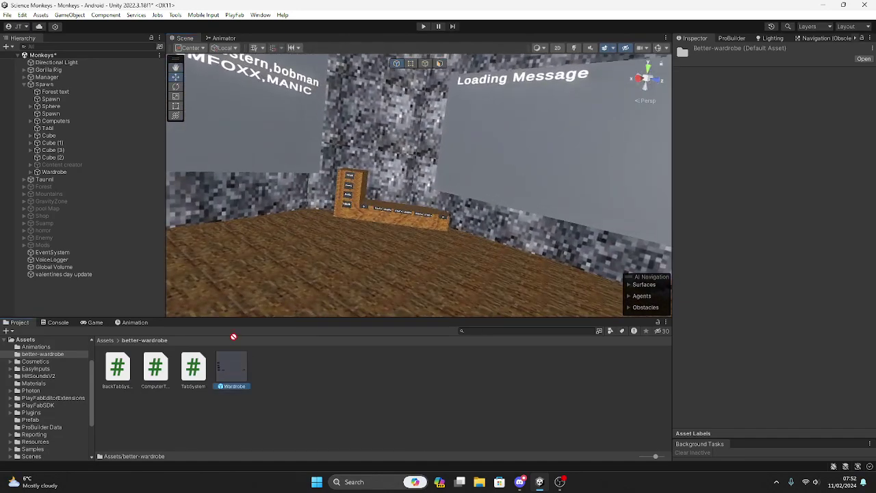
{"action": "left_click_drag", "start_coordinate": [312, 255], "coordinate": [95, 296]}
{"action": "scroll", "coordinate": [344, 274], "scroll_direction": "down", "scroll_amount": 3}
{"action": "right_click_drag", "start_coordinate": [343, 275], "coordinate": [237, 280]}
{"action": "double_click", "coordinate": [116, 281]}
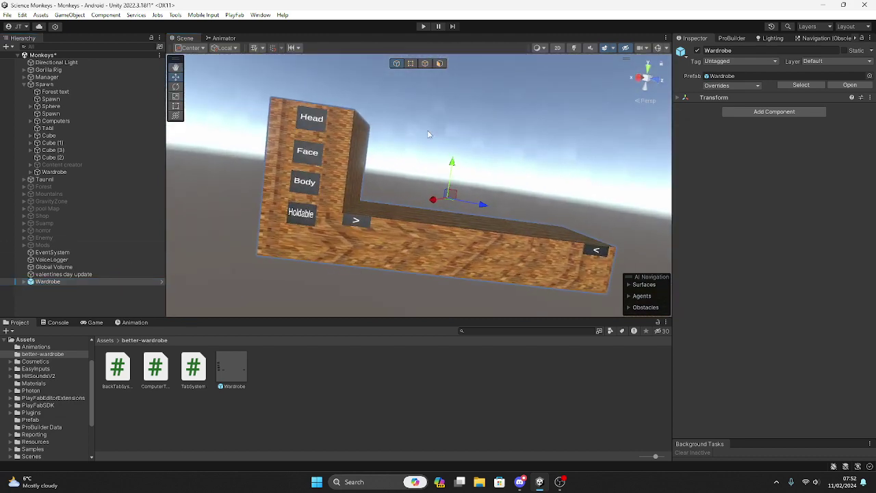
- Examine the new Wardrobe's Head group, including the Enable and Disable objects under Tap 1 and Tap 3
{"action": "left_click", "coordinate": [27, 282]}
{"action": "left_click", "coordinate": [30, 296]}
{"action": "left_click", "coordinate": [36, 284]}
{"action": "left_click", "coordinate": [42, 283]}
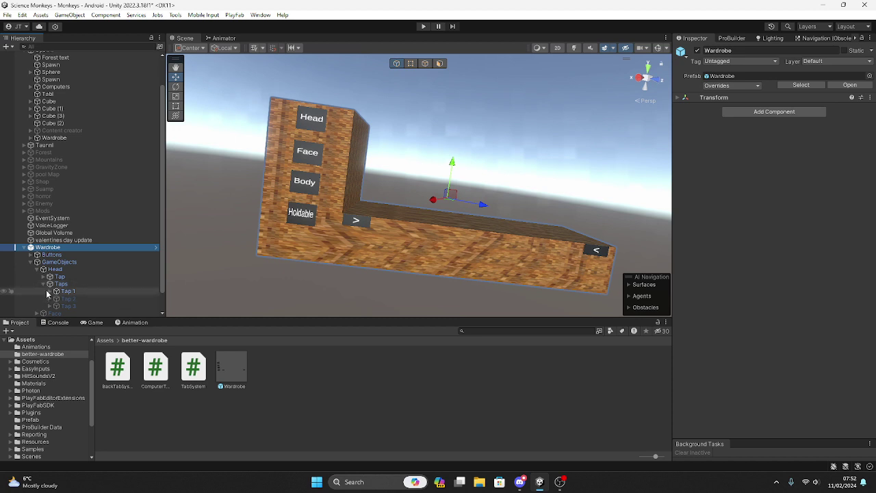
{"action": "left_click", "coordinate": [50, 291]}
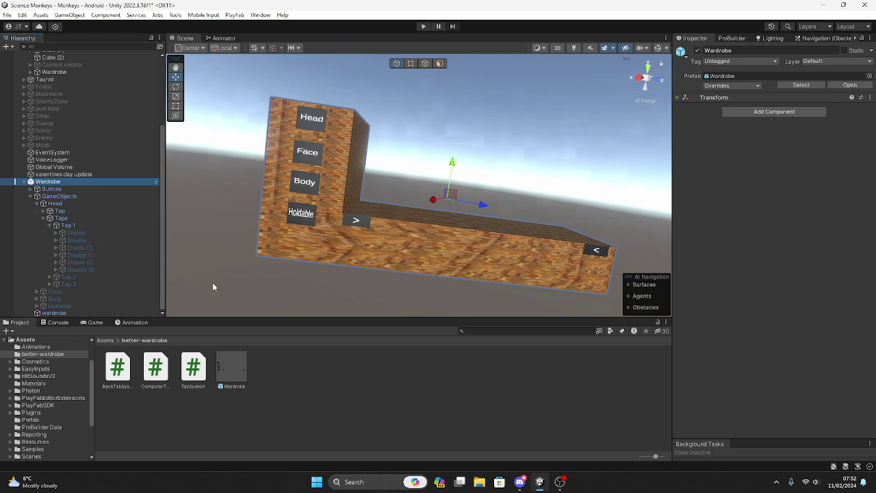
{"action": "left_click", "coordinate": [51, 226]}
{"action": "left_click", "coordinate": [43, 262]}
{"action": "left_click", "coordinate": [43, 283]}
{"action": "left_click", "coordinate": [50, 306]}
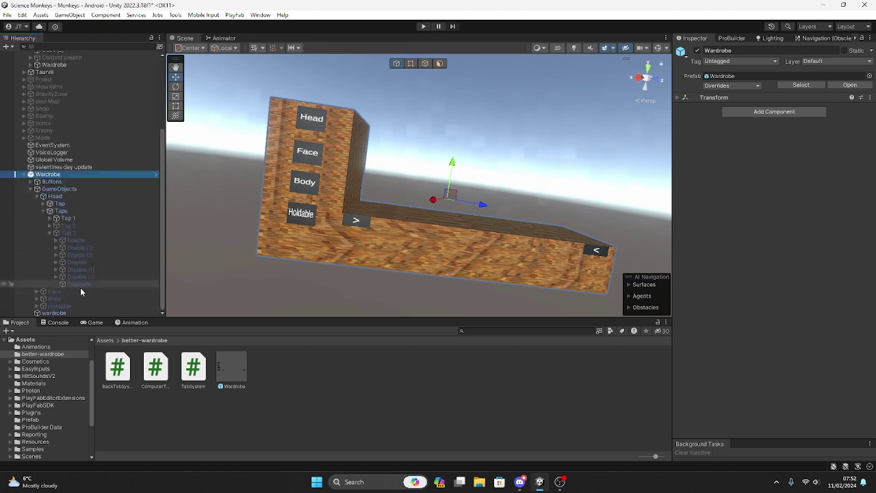
{"action": "left_click", "coordinate": [52, 234]}
{"action": "left_click", "coordinate": [43, 262]}
{"action": "left_click", "coordinate": [37, 269]}
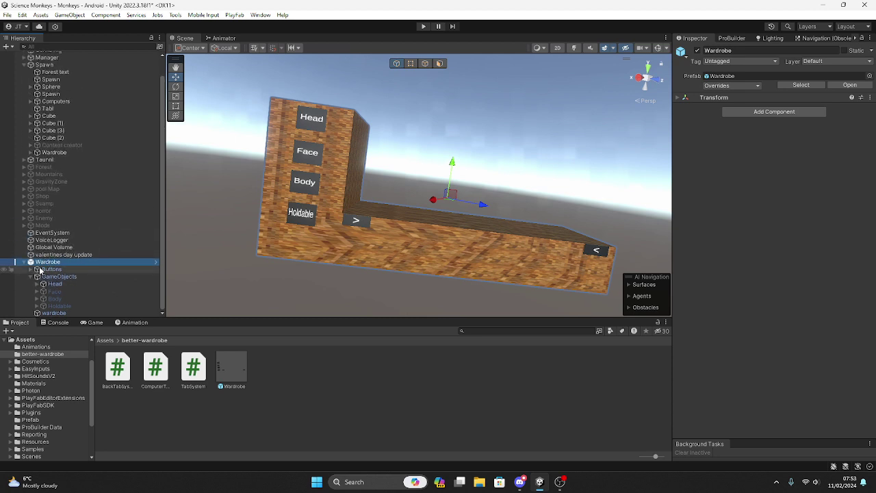
- Examine the Wardrobe's Face group and the Enable and Disable objects under its Tap 1
{"action": "left_click", "coordinate": [37, 290]}
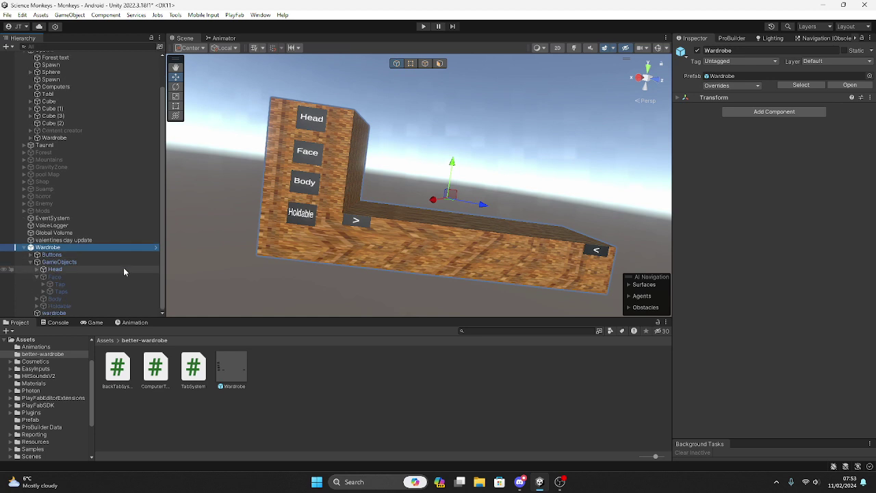
{"action": "left_click", "coordinate": [43, 284]}
{"action": "scroll", "coordinate": [43, 285], "scroll_direction": "down", "scroll_amount": 1}
{"action": "left_click", "coordinate": [43, 269]}
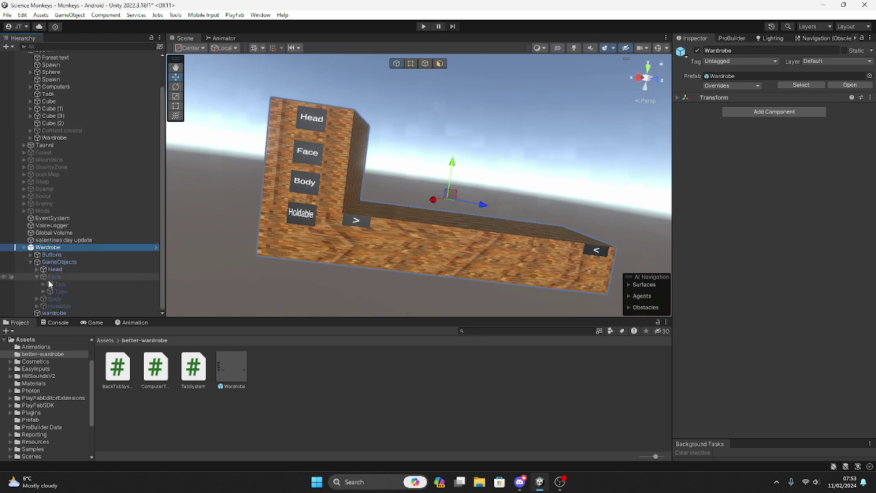
{"action": "left_click", "coordinate": [43, 291]}
{"action": "left_click", "coordinate": [49, 277]}
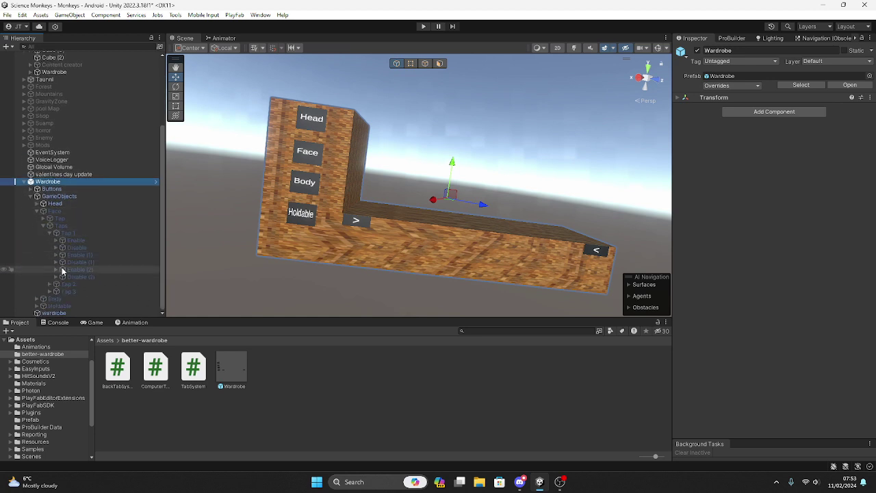
{"action": "left_click", "coordinate": [50, 233]}
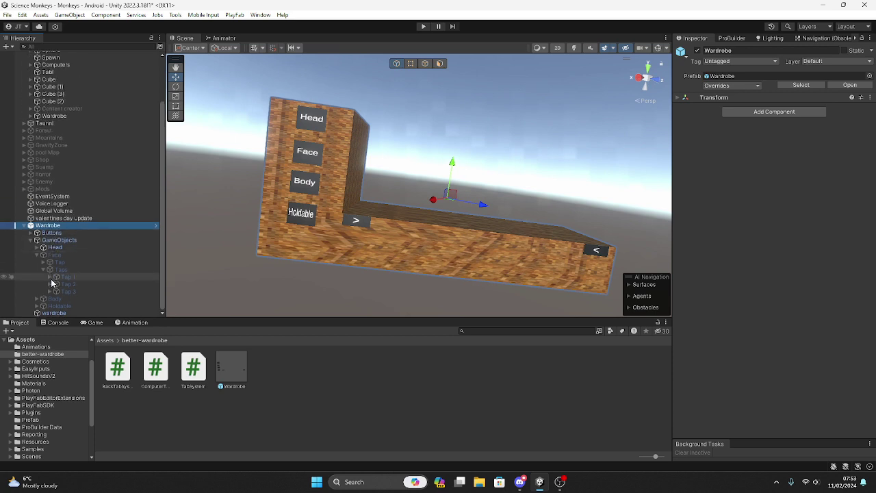
- Examine the objects under Tap 2 of the Face group, and collapse the Wardrobe's GameObjects branch
{"action": "left_click", "coordinate": [50, 284]}
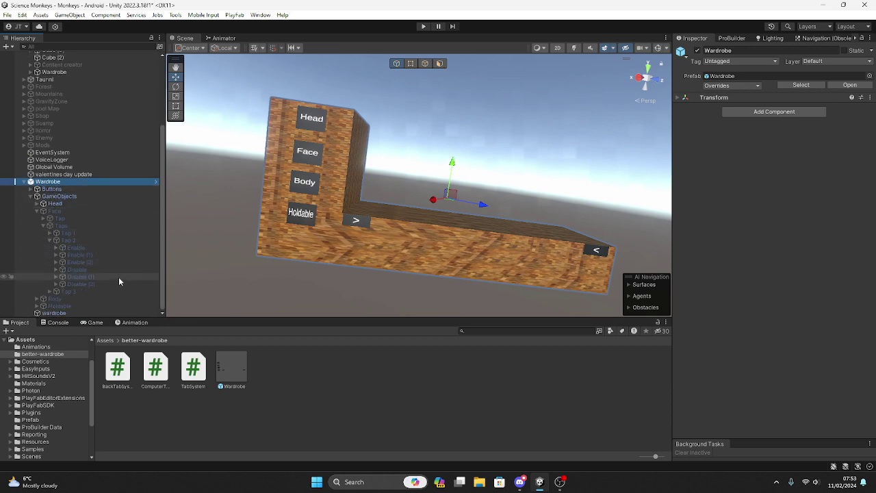
{"action": "left_click", "coordinate": [51, 242]}
{"action": "double_click", "coordinate": [49, 286]}
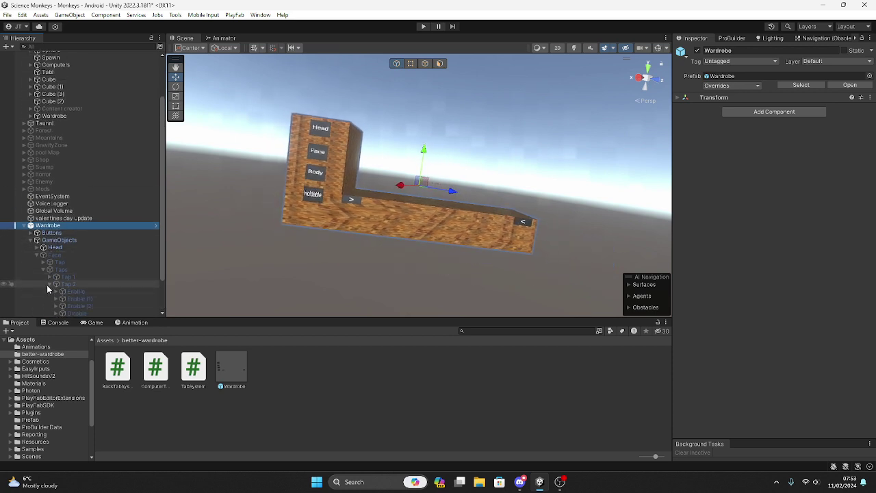
{"action": "left_click", "coordinate": [49, 285]}
{"action": "left_click", "coordinate": [49, 292]}
{"action": "left_click", "coordinate": [50, 248]}
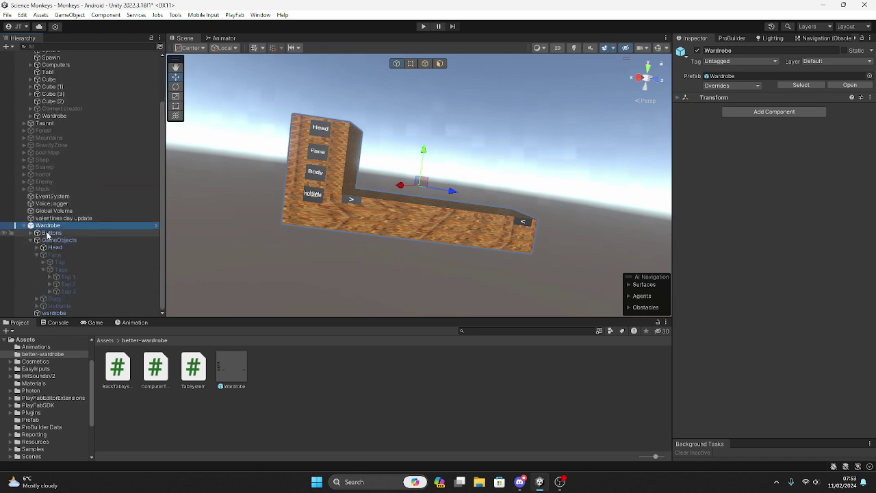
{"action": "left_click", "coordinate": [44, 273]}
{"action": "left_click", "coordinate": [42, 270]}
{"action": "left_click", "coordinate": [37, 276]}
{"action": "left_click", "coordinate": [30, 276]}
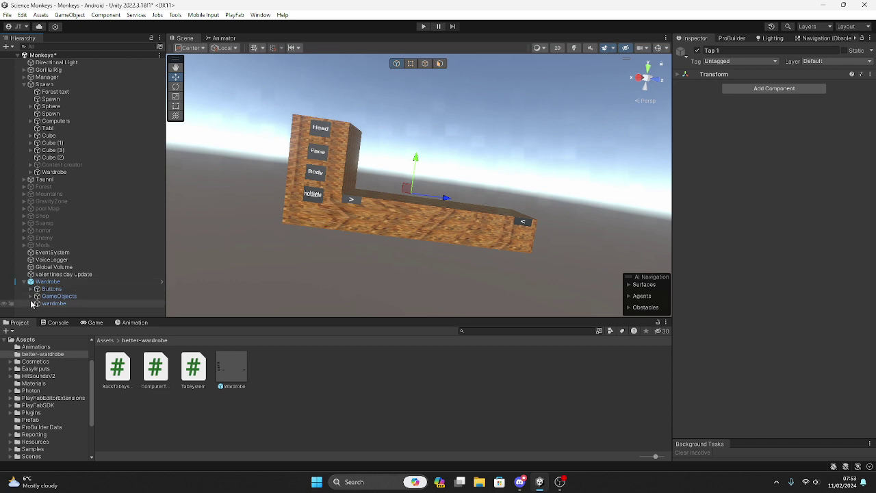
{"action": "left_click", "coordinate": [401, 219]}
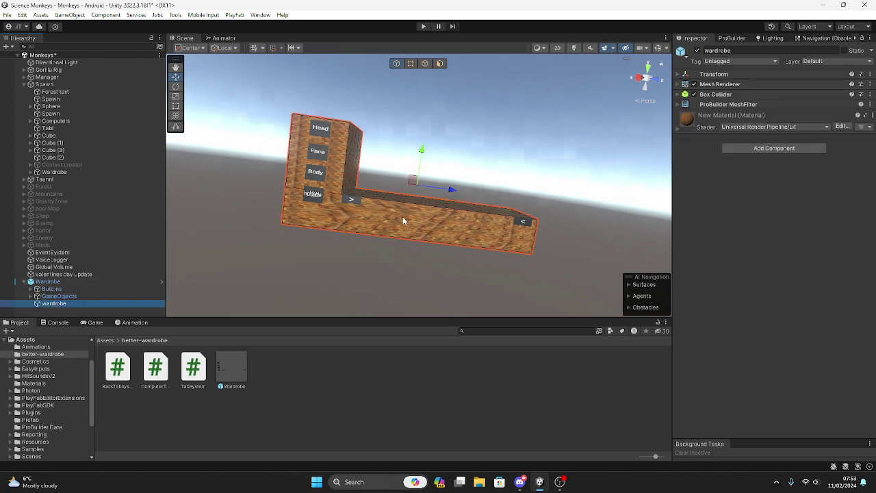
{"action": "left_click_drag", "start_coordinate": [423, 151], "coordinate": [411, 241]}
{"action": "key", "text": "ctrl+z"}
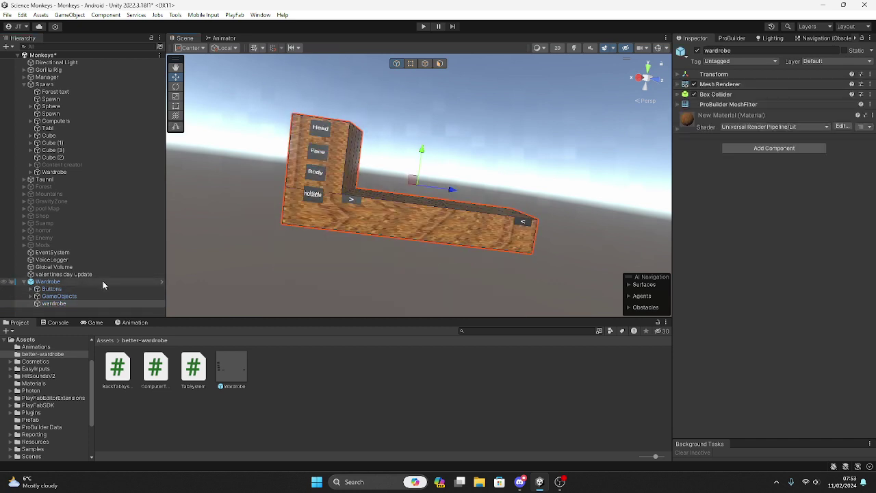
- Delete the newly added root-level Wardrobe prefab instance from the scene
{"action": "left_click", "coordinate": [93, 281]}
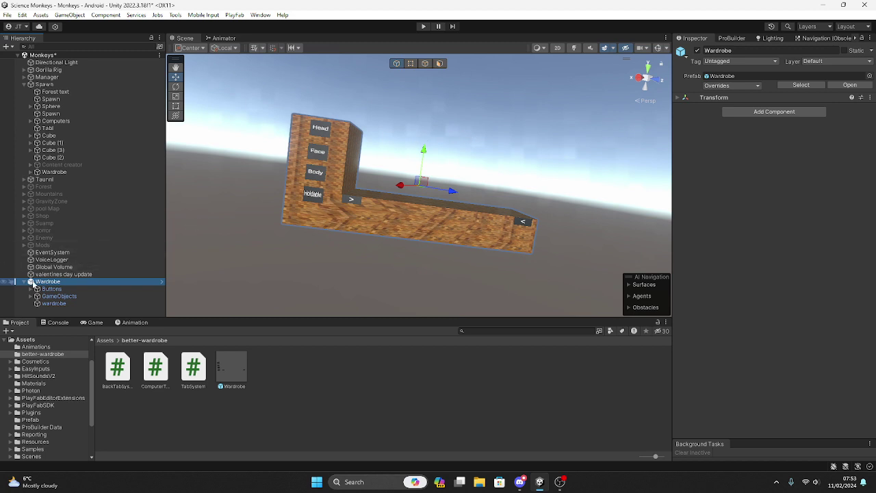
{"action": "left_click", "coordinate": [24, 282]}
{"action": "right_click", "coordinate": [94, 284]}
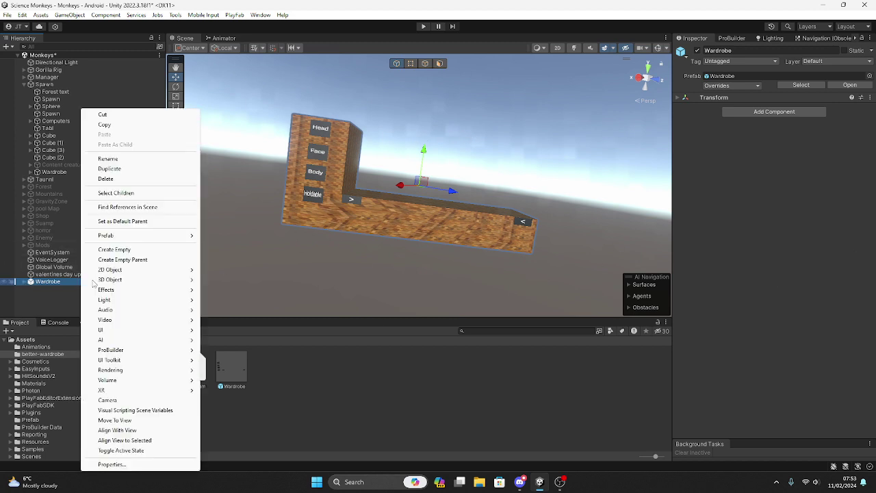
{"action": "left_click", "coordinate": [117, 179]}
- Select the Head button on the wardrobe in the Spawn area and examine its Computer Tabs script
{"action": "mouse_move", "coordinate": [411, 204]}
{"action": "right_mouse_down"}
{"action": "mouse_move", "coordinate": [618, 236]}
{"action": "mouse_move", "coordinate": [609, 150]}
{"action": "mouse_move", "coordinate": [409, 190]}
{"action": "mouse_move", "coordinate": [487, 180]}
{"action": "mouse_move", "coordinate": [595, 212]}
{"action": "mouse_move", "coordinate": [566, 177]}
{"action": "mouse_move", "coordinate": [428, 237]}
{"action": "mouse_move", "coordinate": [403, 229]}
{"action": "mouse_move", "coordinate": [392, 194]}
{"action": "mouse_move", "coordinate": [371, 199]}
{"action": "mouse_move", "coordinate": [396, 198]}
{"action": "right_mouse_up"}
{"action": "key", "text": "w"}
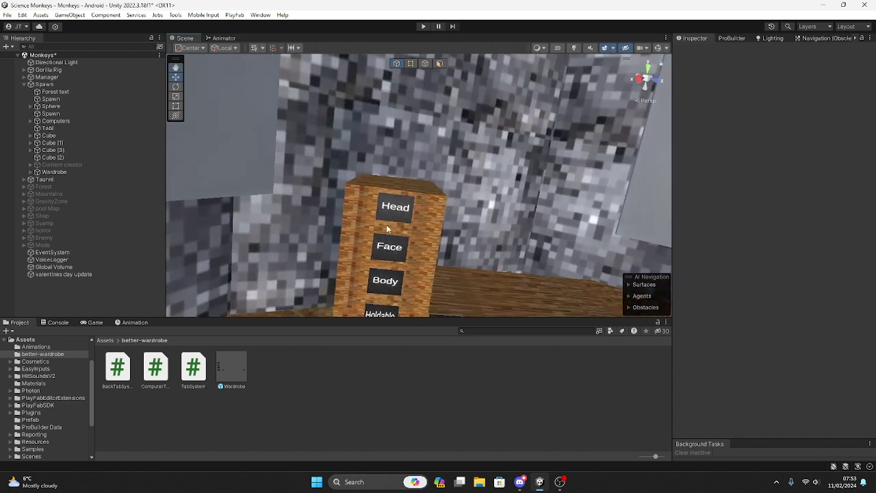
{"action": "right_click_drag", "start_coordinate": [372, 237], "coordinate": [395, 285]}
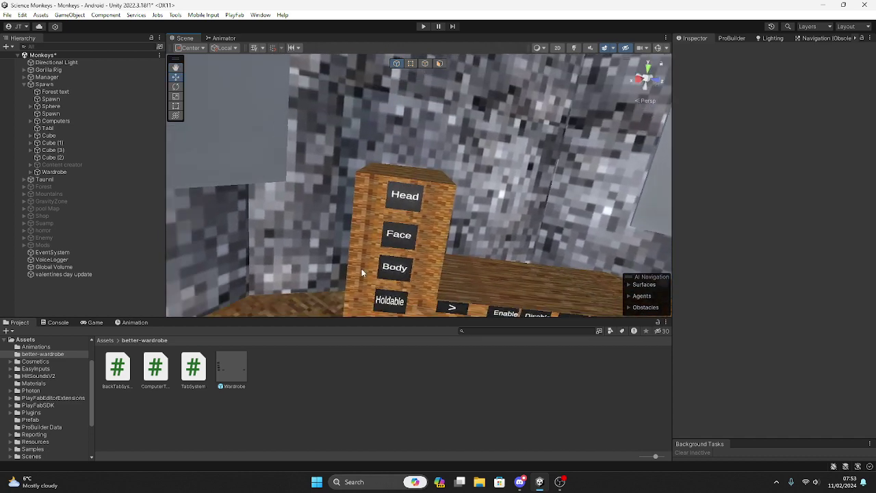
{"action": "scroll", "coordinate": [398, 293], "scroll_direction": "down", "scroll_amount": 4}
{"action": "scroll", "coordinate": [419, 282], "scroll_direction": "up", "scroll_amount": 3}
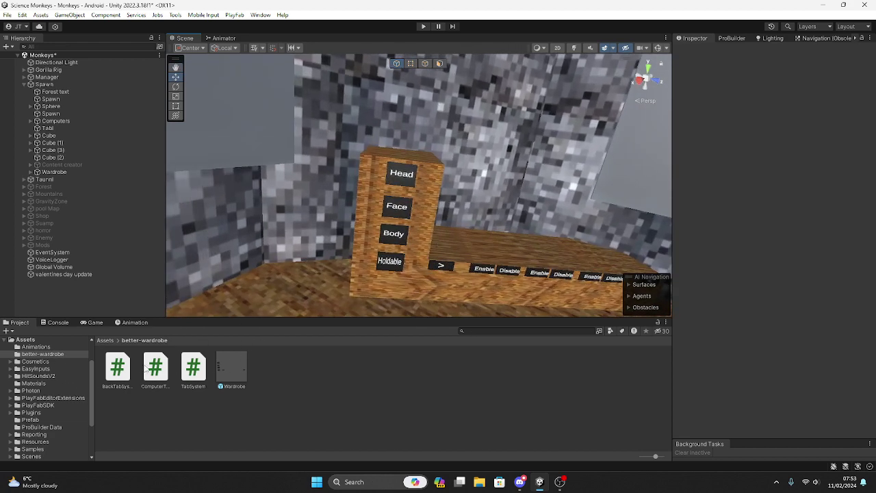
{"action": "key", "text": "w"}
{"action": "right_click_drag", "start_coordinate": [232, 225], "coordinate": [414, 251]}
{"action": "right_click_drag", "start_coordinate": [509, 233], "coordinate": [262, 138]}
{"action": "key", "text": "w"}
{"action": "left_click", "coordinate": [325, 209]}
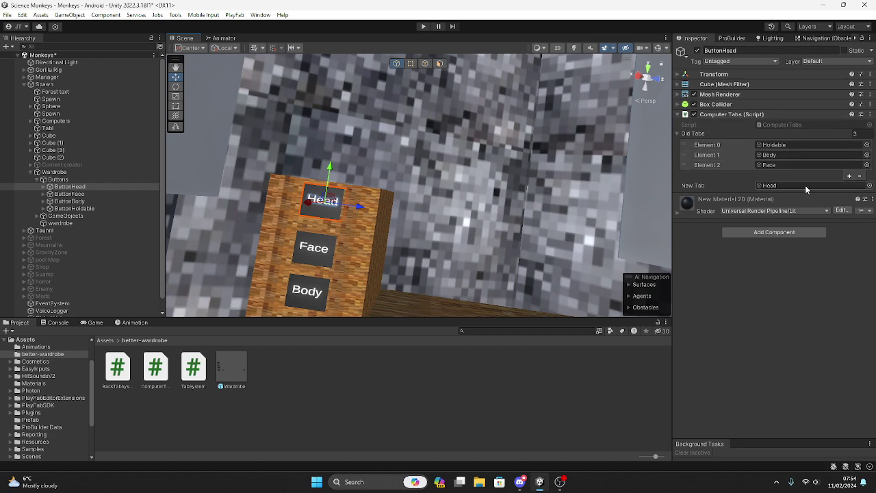
- Examine the Computer Tabs scripts of the Face, Body and Holdable buttons, and check the OBS recording
{"action": "left_click_drag", "start_coordinate": [178, 193], "coordinate": [358, 230], "text": "alt"}
{"action": "left_click", "coordinate": [376, 229]}
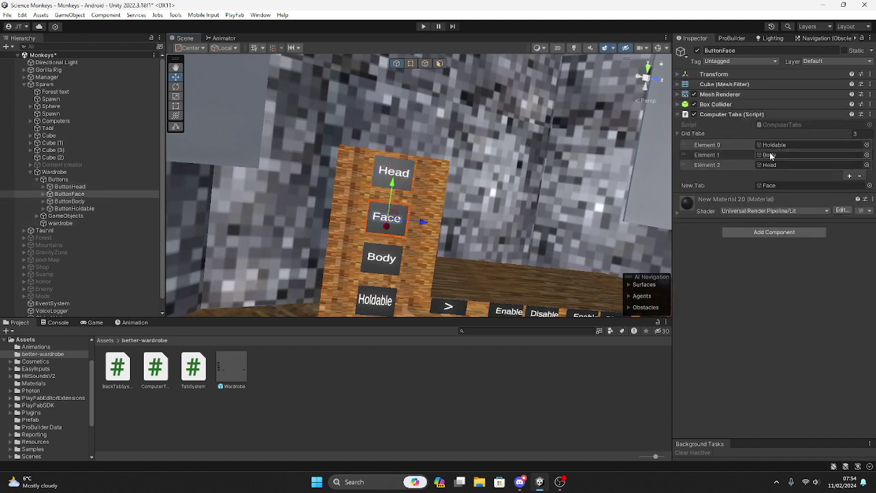
{"action": "left_click", "coordinate": [370, 265]}
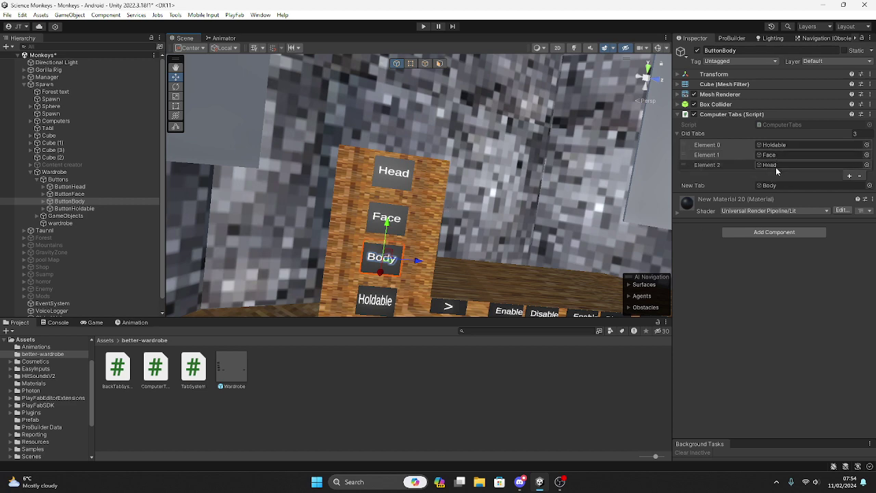
{"action": "right_click_drag", "start_coordinate": [417, 216], "coordinate": [410, 237]}
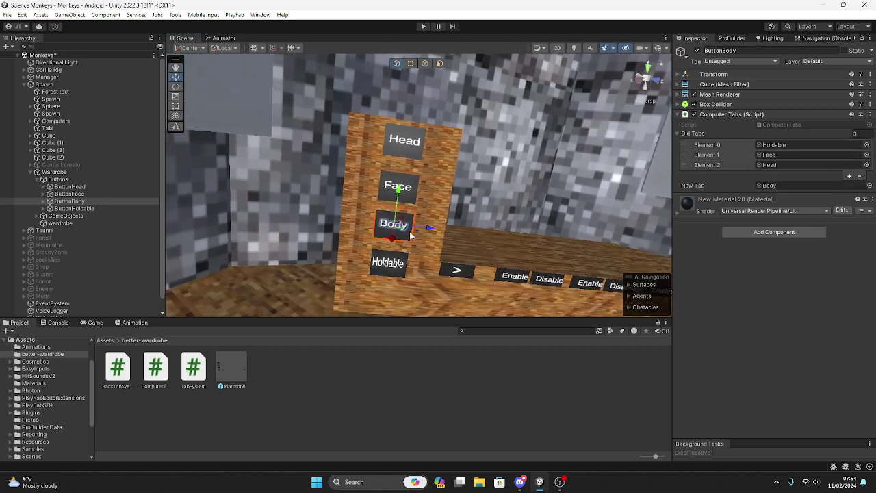
{"action": "left_click", "coordinate": [393, 272]}
{"action": "left_click", "coordinate": [559, 482]}
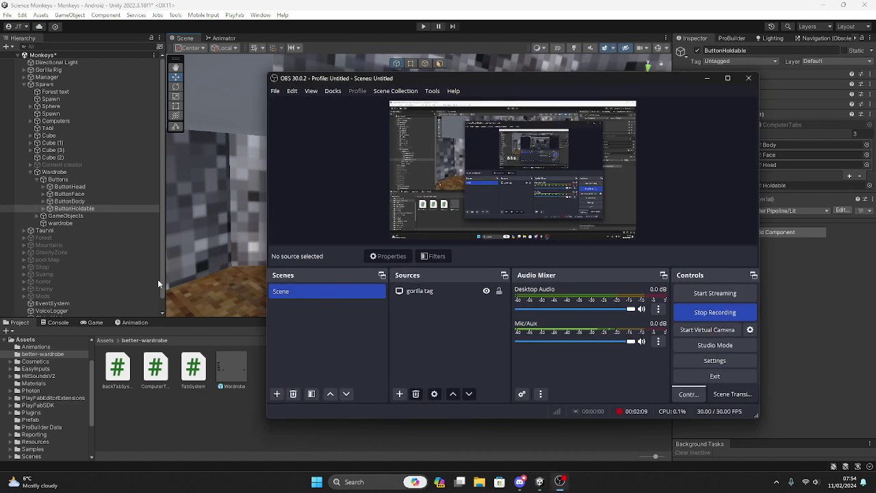
{"action": "left_click", "coordinate": [707, 78]}
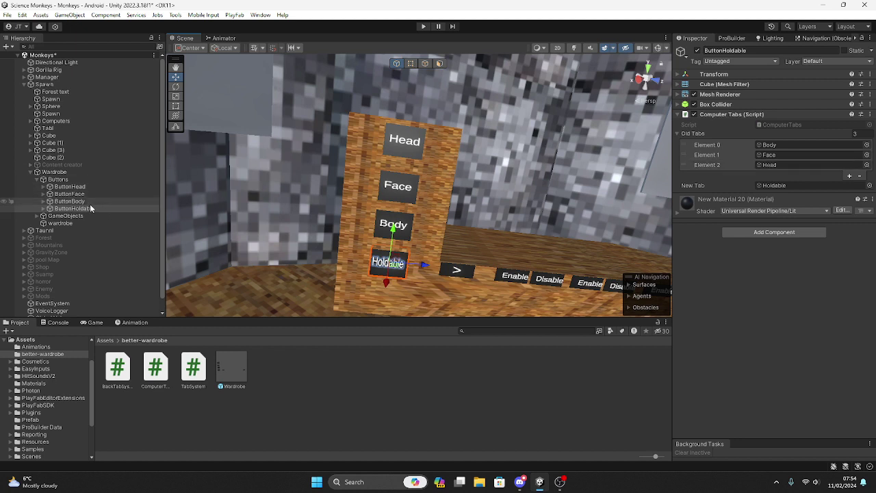
- Locate the Head, Face, Body and Holdable objects referenced by ButtonHoldable's Computer Tabs script, and collapse the Wardrobe hierarchy
{"action": "left_click", "coordinate": [773, 165]}
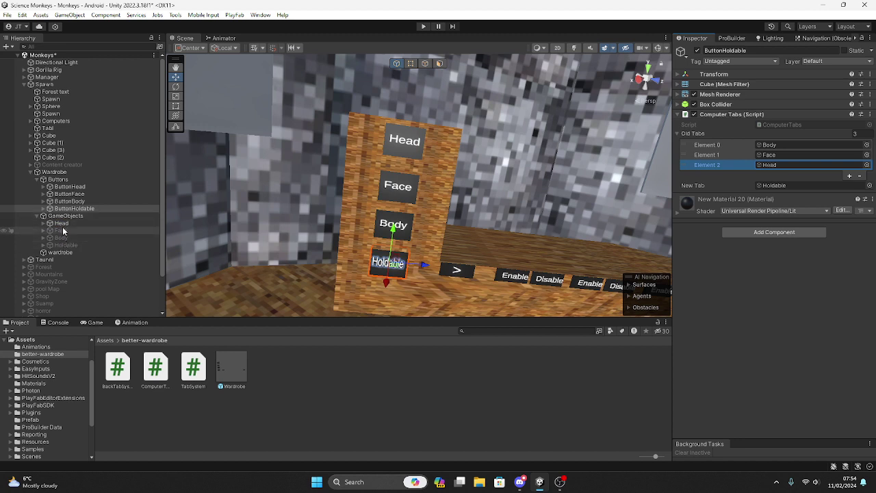
{"action": "left_click", "coordinate": [777, 164]}
{"action": "left_click", "coordinate": [775, 155]}
{"action": "left_click", "coordinate": [766, 145]}
{"action": "left_click", "coordinate": [773, 186]}
{"action": "left_click", "coordinate": [37, 217]}
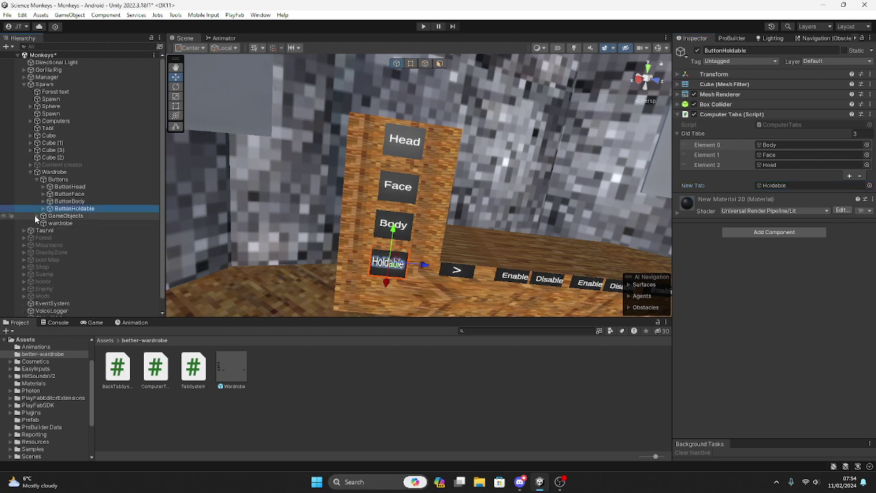
{"action": "left_click", "coordinate": [37, 179]}
{"action": "left_click", "coordinate": [316, 386]}
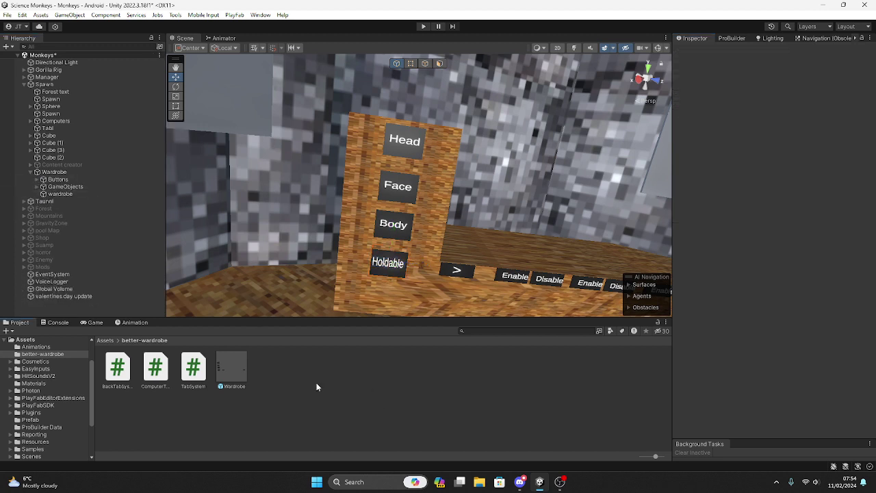
{"action": "left_click", "coordinate": [30, 172]}
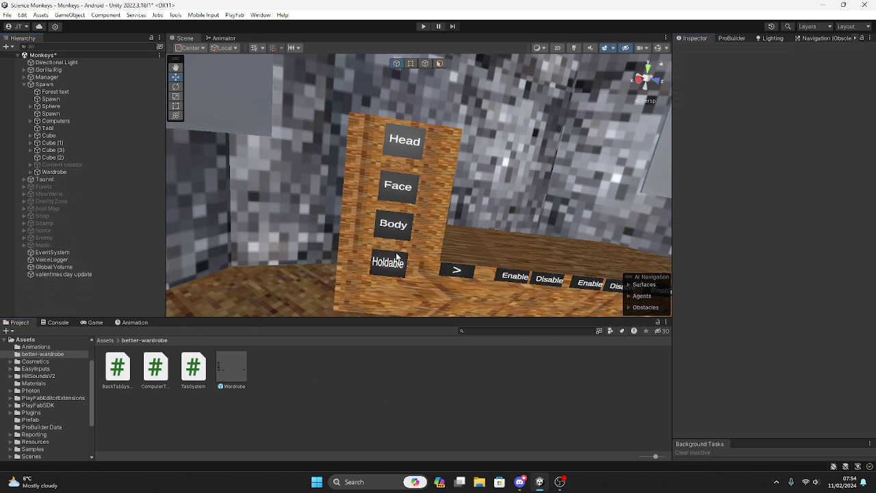
- Inspect the wardrobe's arrow, Enable and Disable buttons along the shelf, along with its category buttons
{"action": "right_click_drag", "start_coordinate": [328, 223], "coordinate": [347, 216]}
{"action": "key", "text": "s"}
{"action": "scroll", "coordinate": [346, 217], "scroll_direction": "up", "scroll_amount": 10}
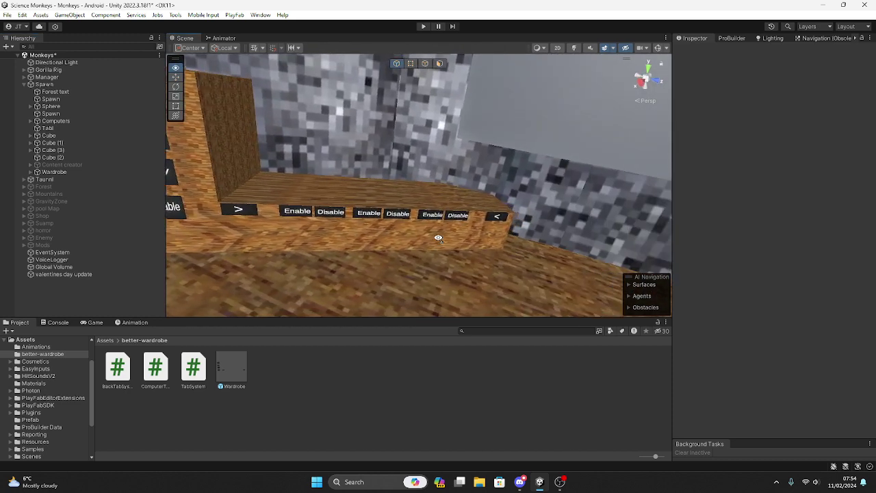
{"action": "mouse_move", "coordinate": [562, 487]}
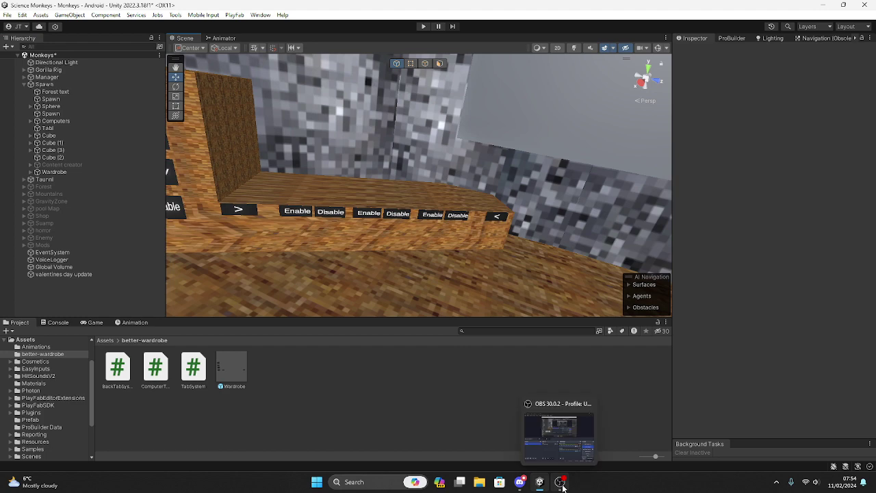
{"action": "right_click_drag", "start_coordinate": [437, 204], "coordinate": [408, 205]}
{"action": "right_click_drag", "start_coordinate": [489, 178], "coordinate": [508, 177]}
{"action": "mouse_move", "coordinate": [335, 199]}
{"action": "right_mouse_down"}
{"action": "mouse_move", "coordinate": [327, 198]}
{"action": "mouse_move", "coordinate": [338, 202]}
{"action": "right_mouse_up"}
{"action": "key", "text": "a"}
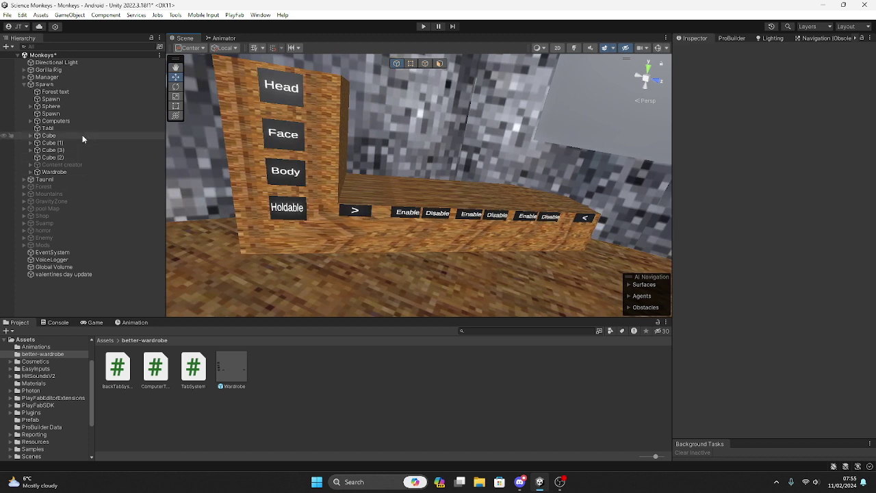
- Expand the Wardrobe's GameObjects hierarchy down to the two buttons in Head's Tap group
{"action": "left_click", "coordinate": [31, 173]}
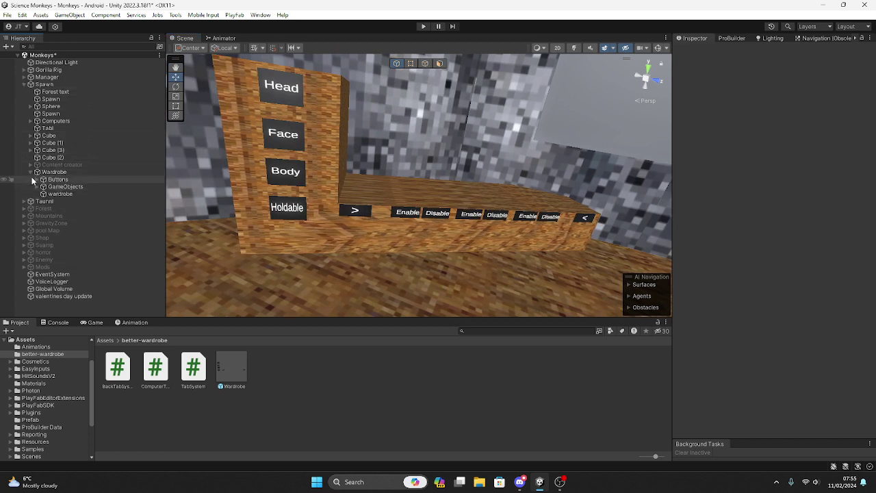
{"action": "left_click", "coordinate": [37, 179]}
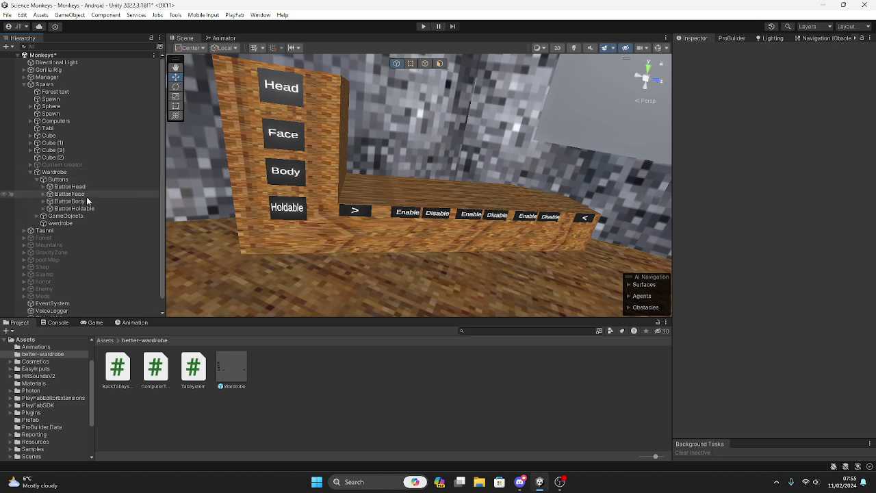
{"action": "left_click", "coordinate": [36, 177]}
{"action": "left_click", "coordinate": [32, 185]}
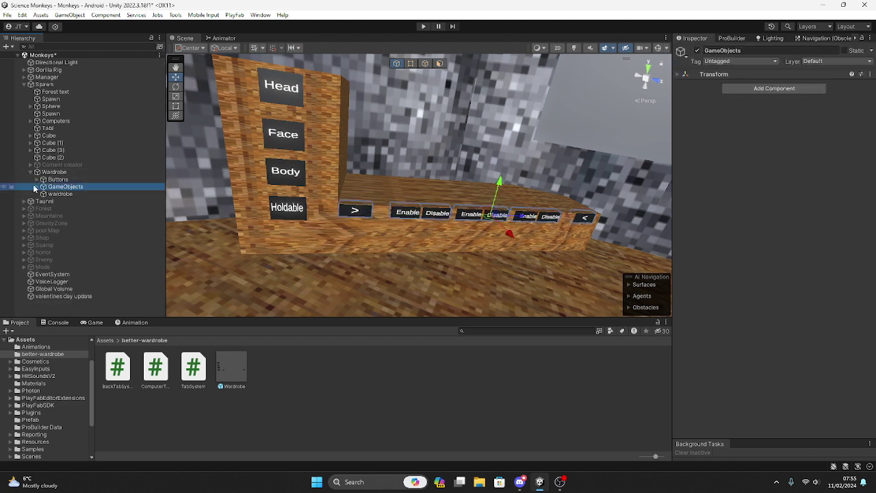
{"action": "left_click", "coordinate": [37, 185]}
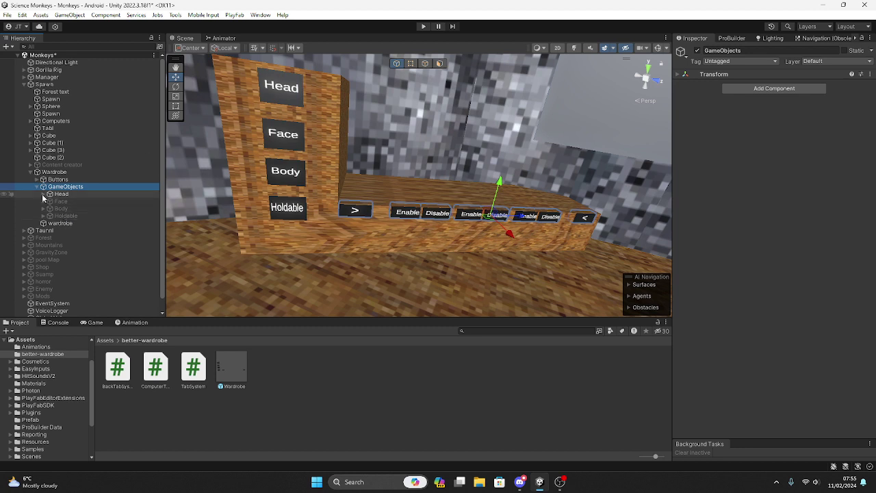
{"action": "left_click", "coordinate": [43, 194]}
{"action": "left_click", "coordinate": [50, 208]}
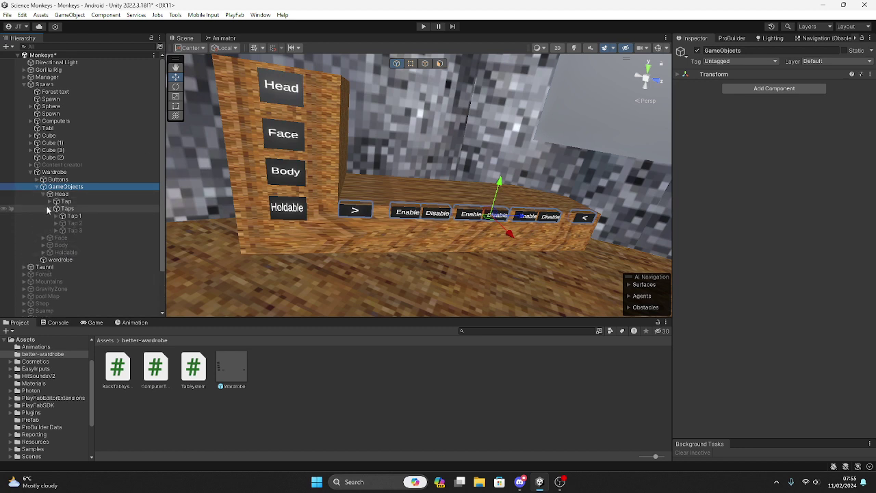
{"action": "left_click", "coordinate": [50, 208]}
{"action": "left_click", "coordinate": [50, 201]}
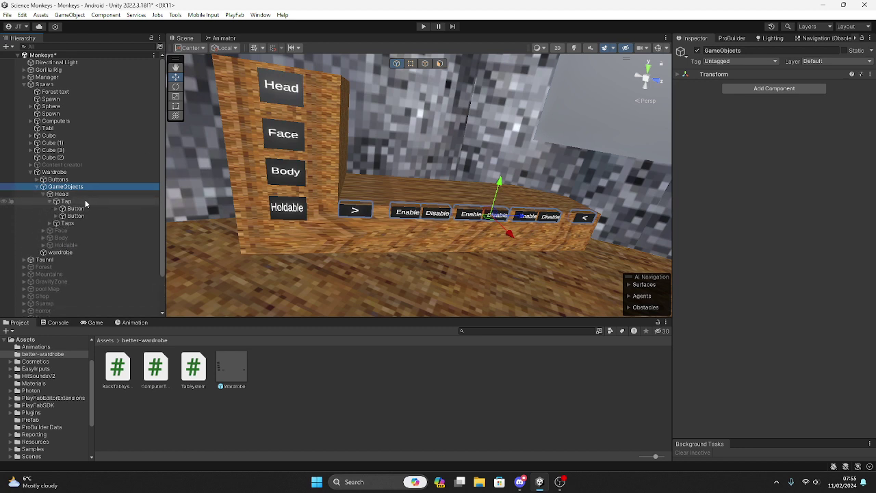
- Examine the components of the two Head arrow buttons, including the > button's Tab System script and Box Collider
{"action": "left_click", "coordinate": [76, 210]}
{"action": "left_click", "coordinate": [77, 216]}
{"action": "left_click", "coordinate": [78, 210]}
{"action": "left_click", "coordinate": [77, 217]}
{"action": "left_click", "coordinate": [441, 372]}
{"action": "left_click", "coordinate": [366, 213]}
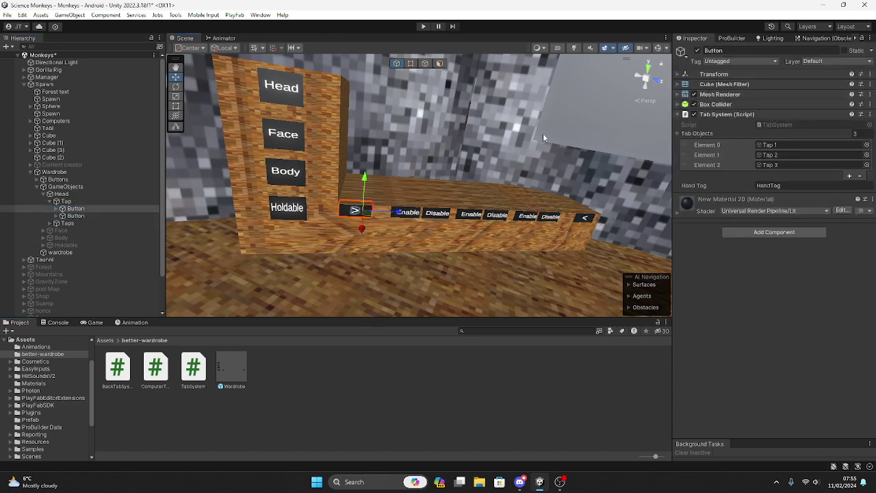
{"action": "left_click", "coordinate": [684, 104]}
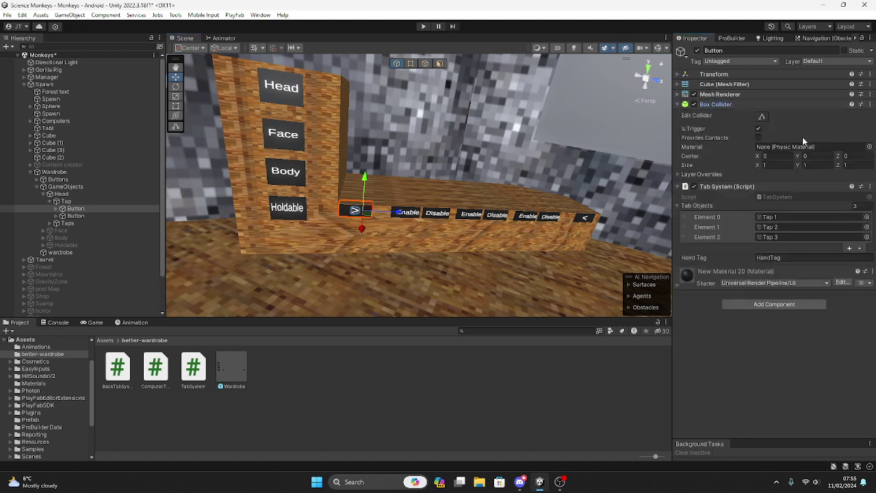
{"action": "left_click", "coordinate": [693, 105]}
{"action": "left_click", "coordinate": [486, 412]}
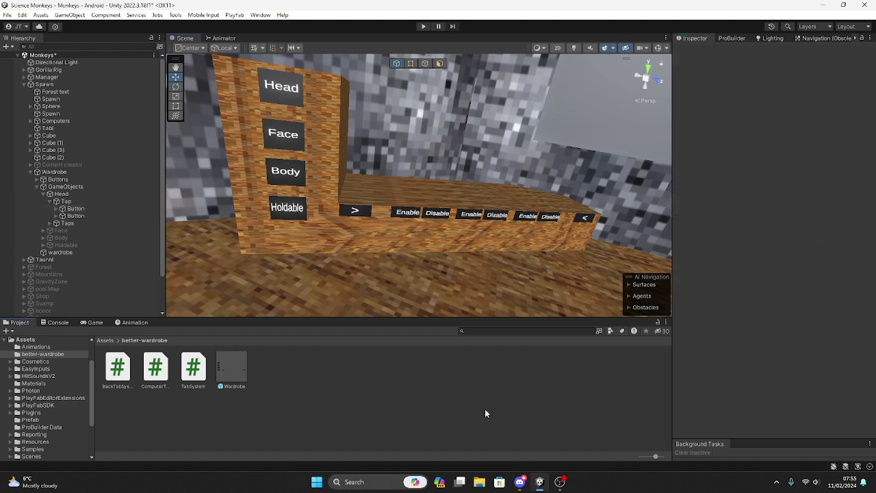
- Review the > button's Tab Objects and expand Head's Taps group to locate the referenced objects
{"action": "left_click", "coordinate": [353, 211]}
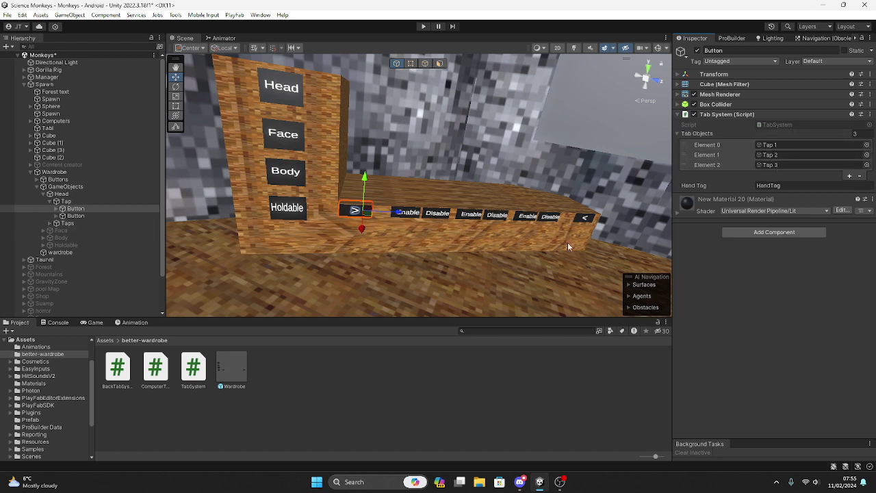
{"action": "left_click", "coordinate": [49, 223]}
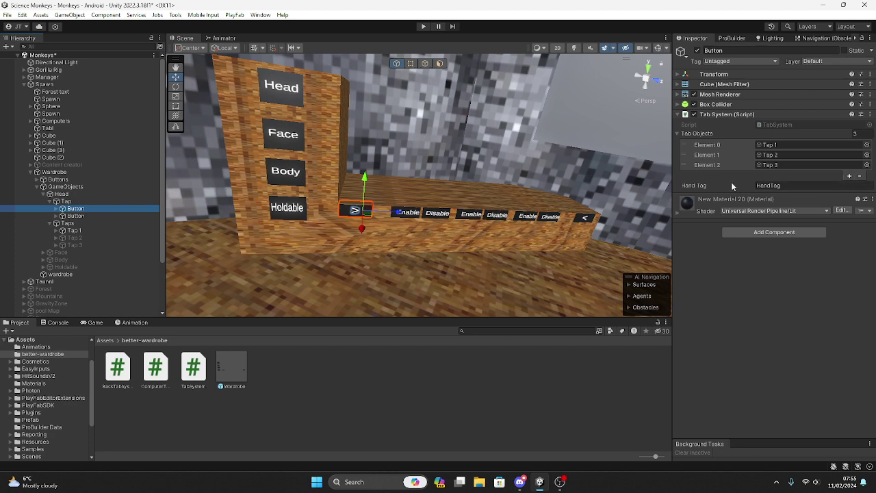
- Examine the < button's Back Tab System script and locate the object assigned as Tab System To Control
{"action": "left_click", "coordinate": [587, 221]}
{"action": "left_click", "coordinate": [585, 216]}
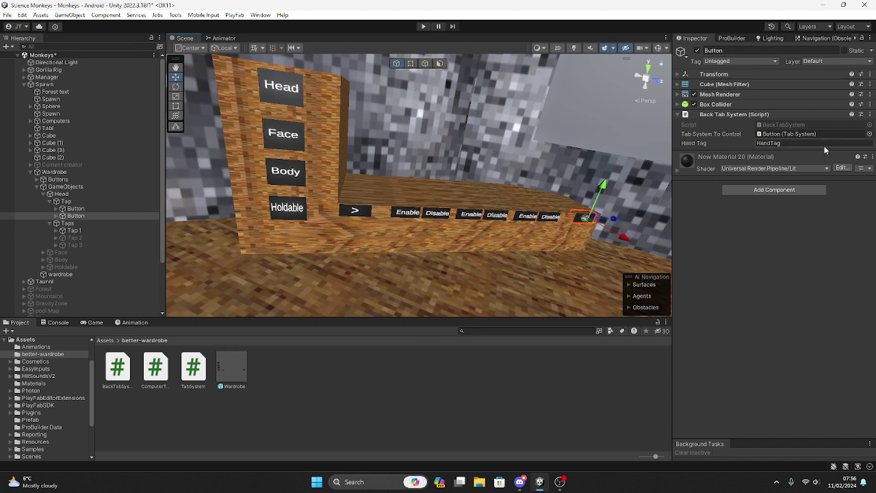
{"action": "left_click", "coordinate": [869, 134]}
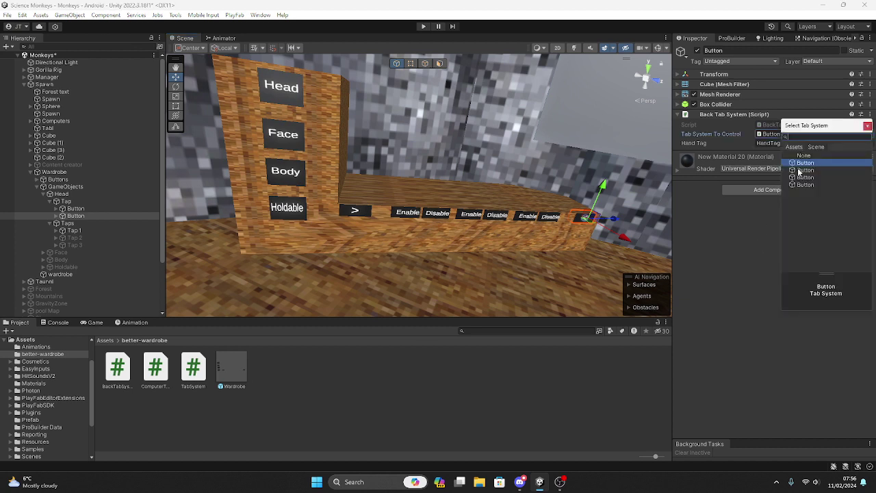
{"action": "left_click", "coordinate": [733, 280]}
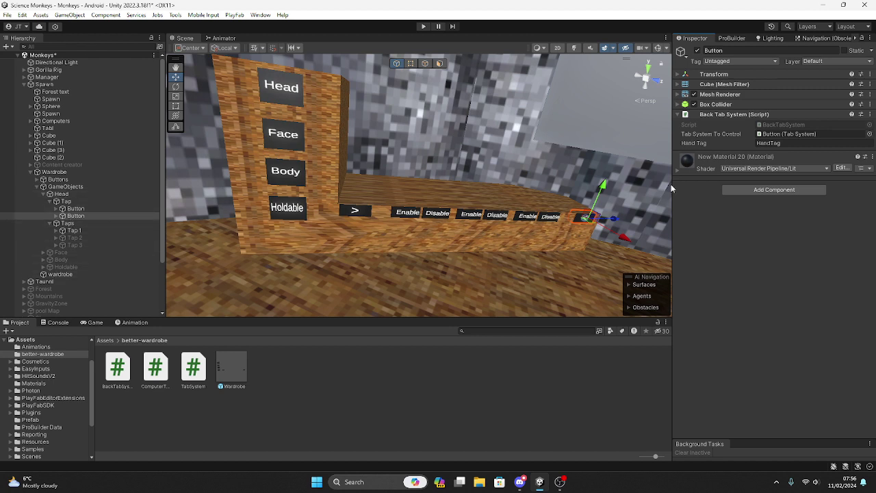
{"action": "left_click", "coordinate": [782, 134]}
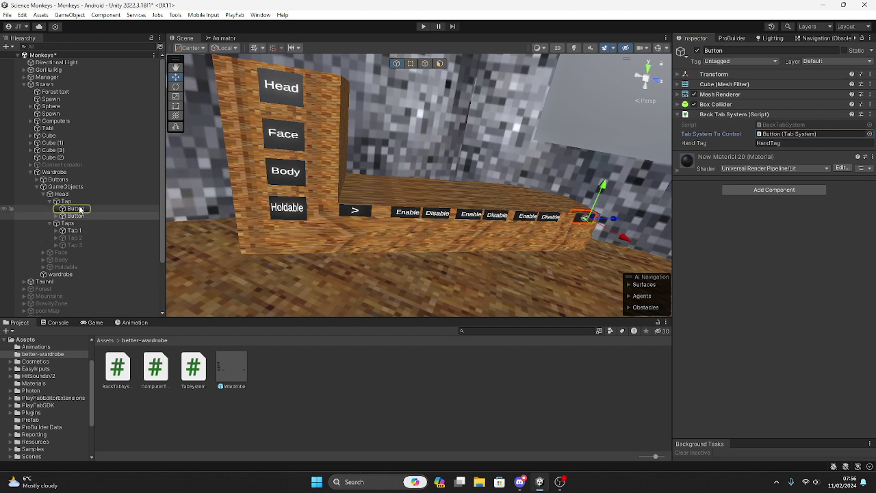
{"action": "left_click", "coordinate": [585, 423]}
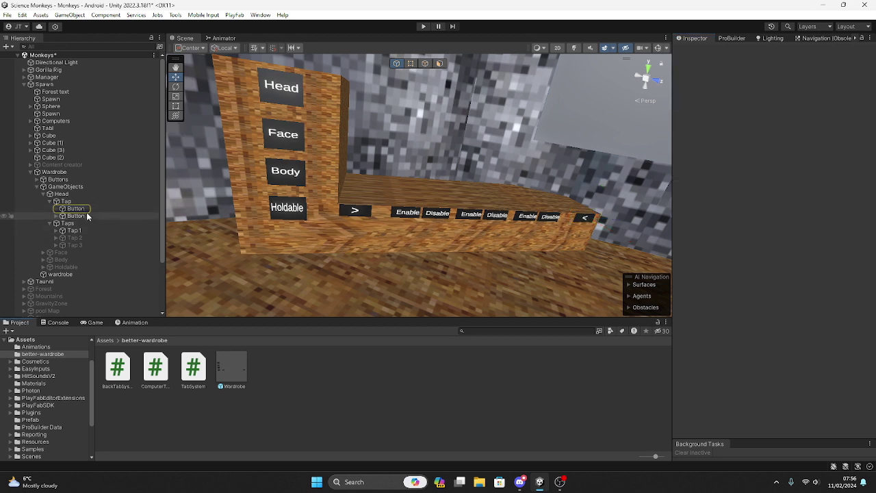
- Collapse the Head and GameObjects hierarchy and view the whole wardrobe within the Spawn room
{"action": "left_click", "coordinate": [53, 202]}
{"action": "left_click", "coordinate": [49, 208]}
{"action": "left_click", "coordinate": [44, 195]}
{"action": "left_click", "coordinate": [37, 188]}
{"action": "right_click_drag", "start_coordinate": [448, 245], "coordinate": [526, 179]}
{"action": "right_click_drag", "start_coordinate": [336, 229], "coordinate": [464, 239]}
{"action": "left_click_drag", "start_coordinate": [463, 240], "coordinate": [366, 278], "text": "alt"}
- Browse the project's Scripts folder and return to the Assets root
{"action": "left_click", "coordinate": [105, 341]}
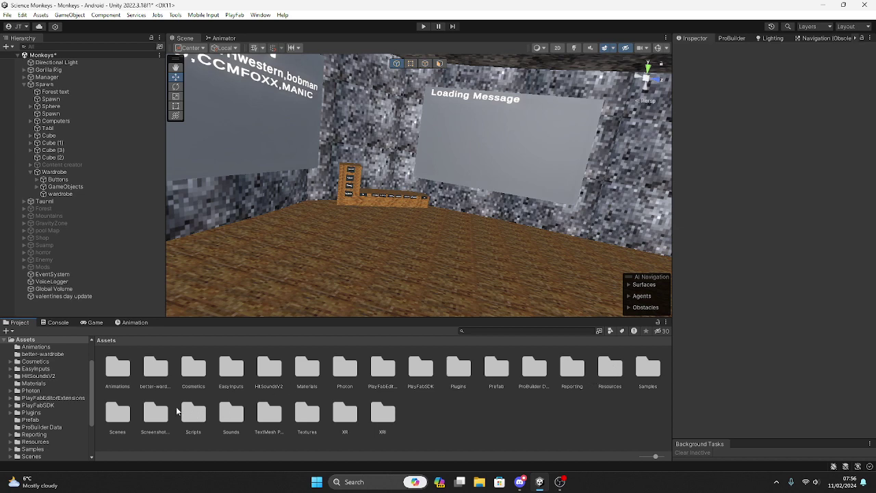
{"action": "double_click", "coordinate": [185, 410]}
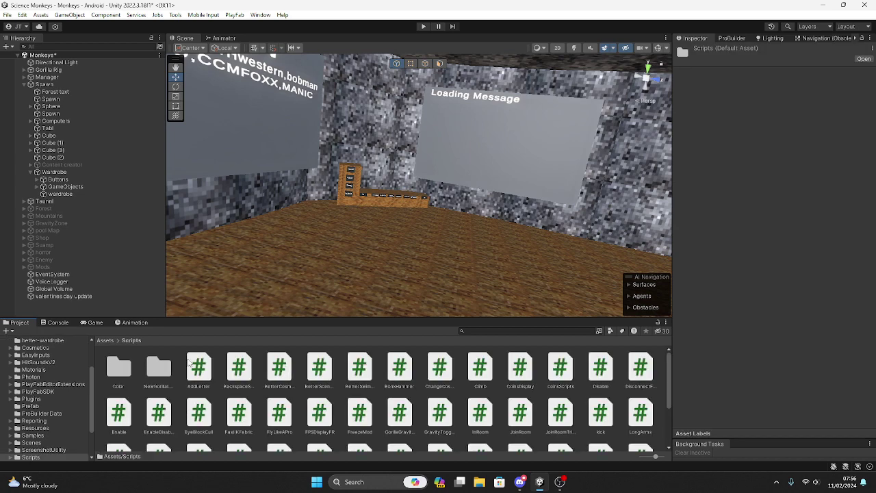
{"action": "left_click", "coordinate": [105, 341]}
{"action": "left_click", "coordinate": [461, 430]}
- Examine the Better Cosmetics script on the first Enable button of Head's Tap 1
{"action": "key", "text": "w"}
{"action": "right_click_drag", "start_coordinate": [336, 226], "coordinate": [294, 237]}
{"action": "scroll", "coordinate": [388, 236], "scroll_direction": "up", "scroll_amount": 3}
{"action": "left_click", "coordinate": [388, 219]}
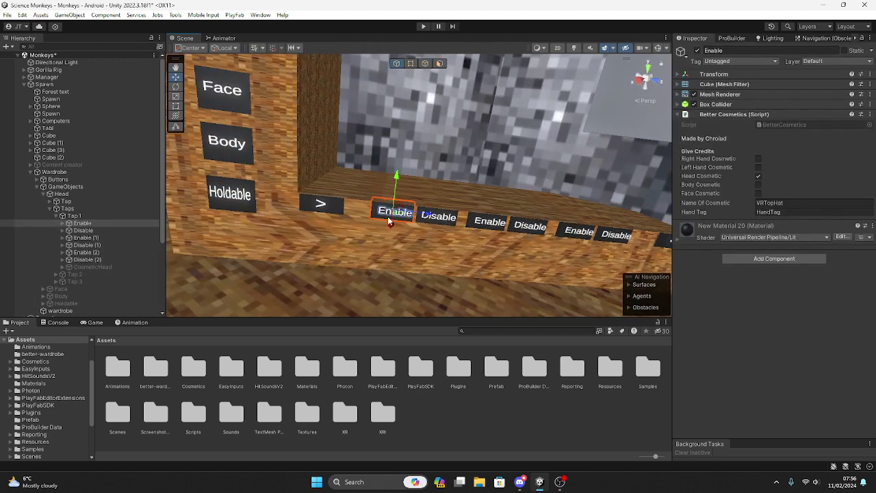
{"action": "left_click", "coordinate": [185, 249]}
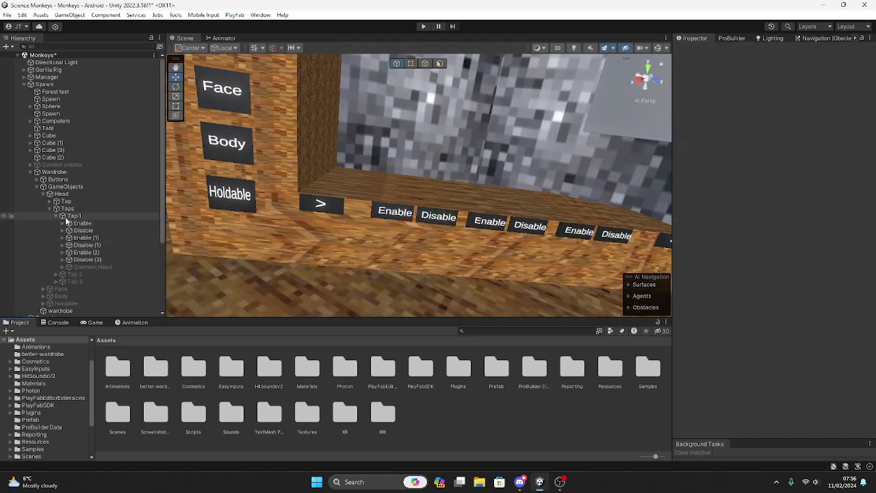
- Activate the CosmeticHead object under Head's Tap 1
{"action": "left_click", "coordinate": [86, 268]}
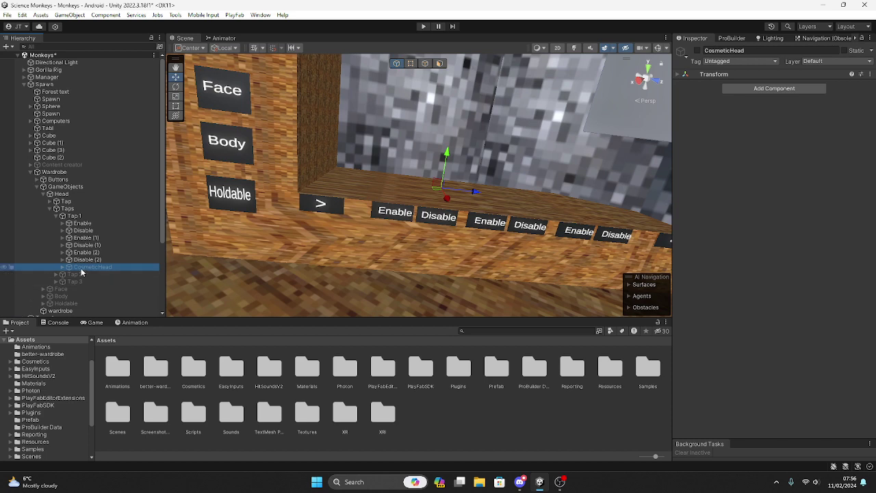
{"action": "left_click", "coordinate": [698, 51]}
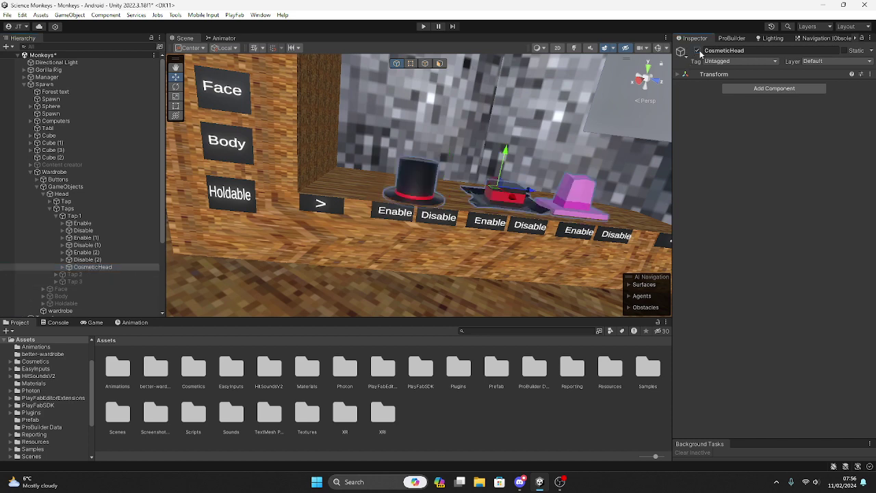
{"action": "left_click", "coordinate": [520, 401]}
- Deactivate all the Enable and Disable buttons under Head's Tap 1
{"action": "mouse_move", "coordinate": [465, 239]}
{"action": "right_mouse_down"}
{"action": "mouse_move", "coordinate": [490, 236]}
{"action": "mouse_move", "coordinate": [477, 240]}
{"action": "right_mouse_up"}
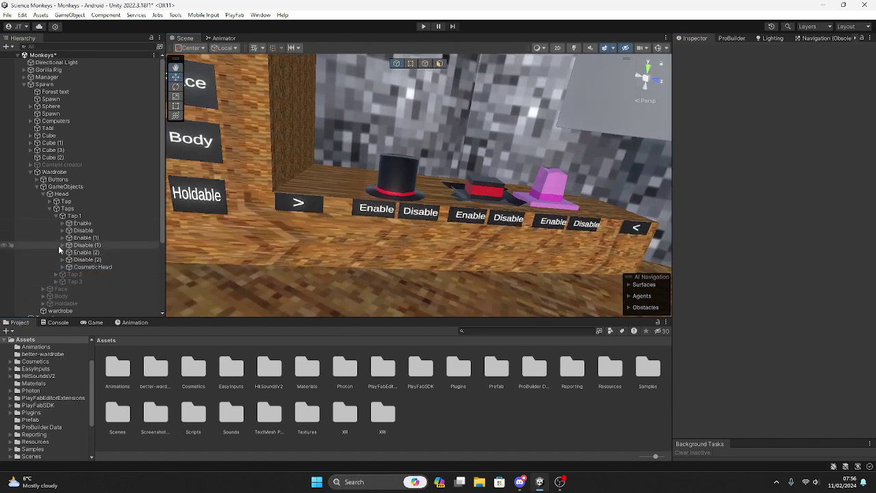
{"action": "left_click", "coordinate": [83, 223]}
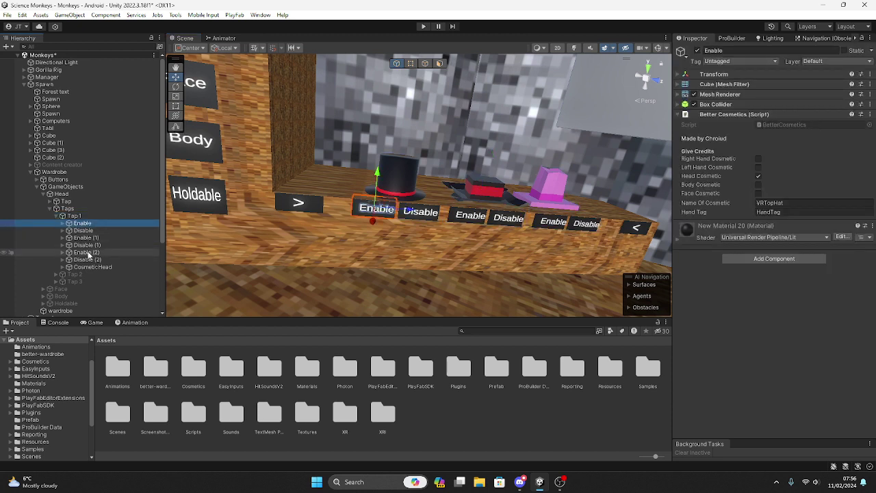
{"action": "left_click", "coordinate": [87, 260], "text": "shift"}
{"action": "left_click", "coordinate": [698, 51]}
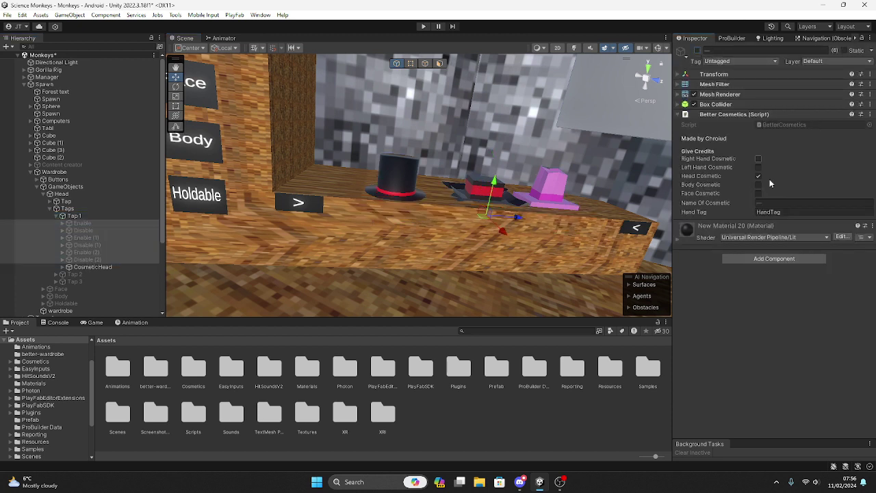
{"action": "left_click", "coordinate": [612, 401]}
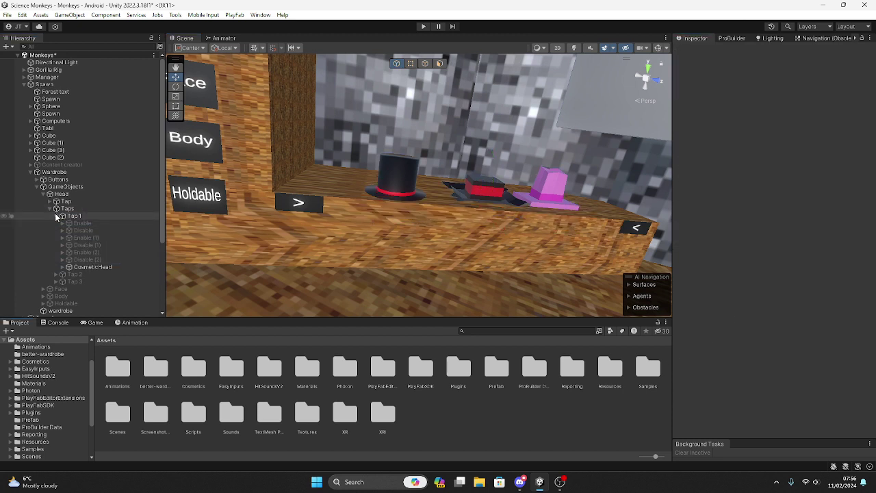
- Collapse the whole Wardrobe hierarchy and view the wardrobe from farther back
{"action": "left_click", "coordinate": [56, 215]}
{"action": "left_click", "coordinate": [49, 208]}
{"action": "left_click", "coordinate": [43, 194]}
{"action": "left_click", "coordinate": [36, 186]}
{"action": "left_click", "coordinate": [30, 173]}
{"action": "scroll", "coordinate": [290, 189], "scroll_direction": "down", "scroll_amount": 8}
{"action": "right_click_drag", "start_coordinate": [291, 190], "coordinate": [349, 188]}
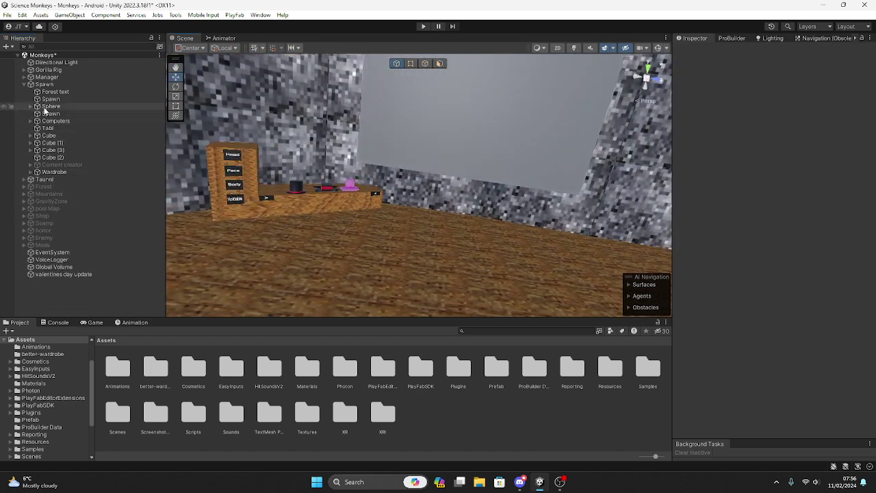
- Collapse the Spawn hierarchy and activate the Shop object
{"action": "left_click", "coordinate": [20, 84]}
{"action": "left_click", "coordinate": [23, 85]}
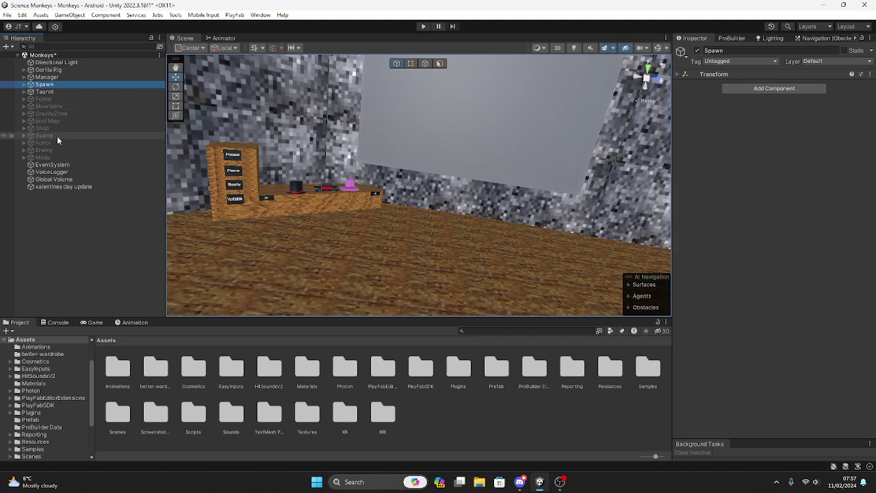
{"action": "left_click", "coordinate": [41, 128]}
{"action": "left_click", "coordinate": [697, 50]}
{"action": "left_click", "coordinate": [568, 410]}
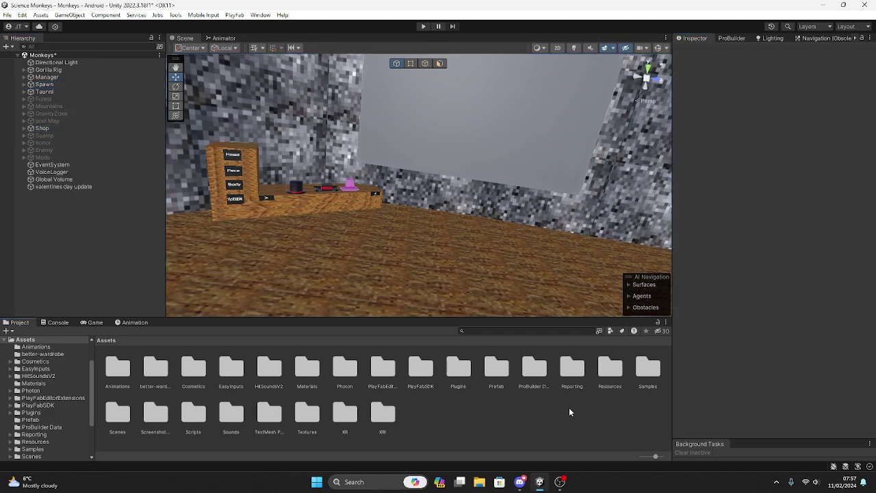
- Inspect the valentines Cosmetics display in the shop and view the map from outside
{"action": "right_click_drag", "start_coordinate": [510, 171], "coordinate": [387, 178]}
{"action": "key", "text": "w"}
{"action": "key", "text": "s"}
{"action": "key", "text": "w"}
{"action": "right_click_drag", "start_coordinate": [530, 195], "coordinate": [487, 151]}
{"action": "key", "text": "w"}
{"action": "right_click_drag", "start_coordinate": [346, 162], "coordinate": [340, 181]}
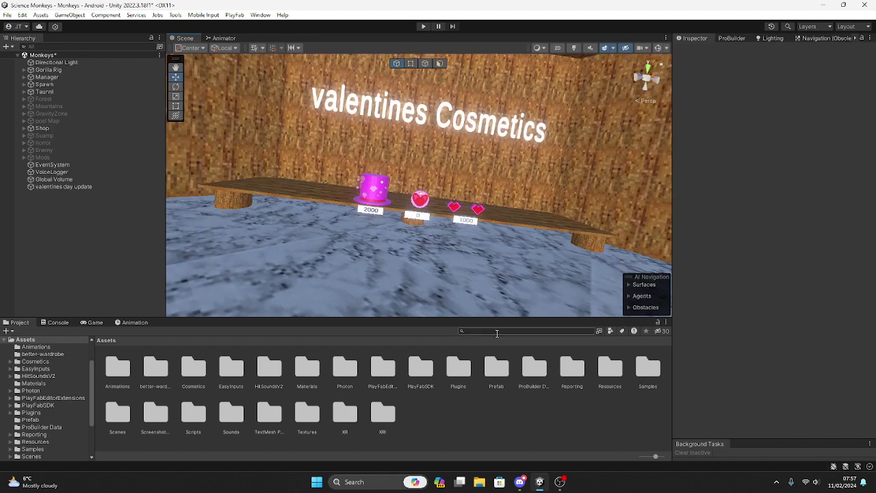
{"action": "right_click_drag", "start_coordinate": [443, 273], "coordinate": [464, 219]}
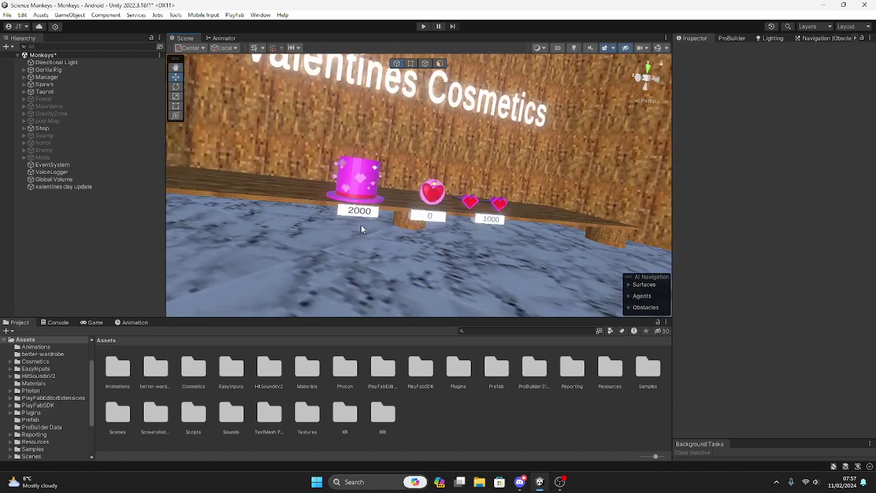
{"action": "right_click_drag", "start_coordinate": [349, 217], "coordinate": [433, 275]}
{"action": "right_click_drag", "start_coordinate": [294, 149], "coordinate": [489, 227]}
{"action": "right_click_drag", "start_coordinate": [284, 230], "coordinate": [475, 189]}
{"action": "right_click_drag", "start_coordinate": [380, 146], "coordinate": [356, 202]}
- Deactivate the Shop object and switch to the OBS window
{"action": "left_click", "coordinate": [71, 129]}
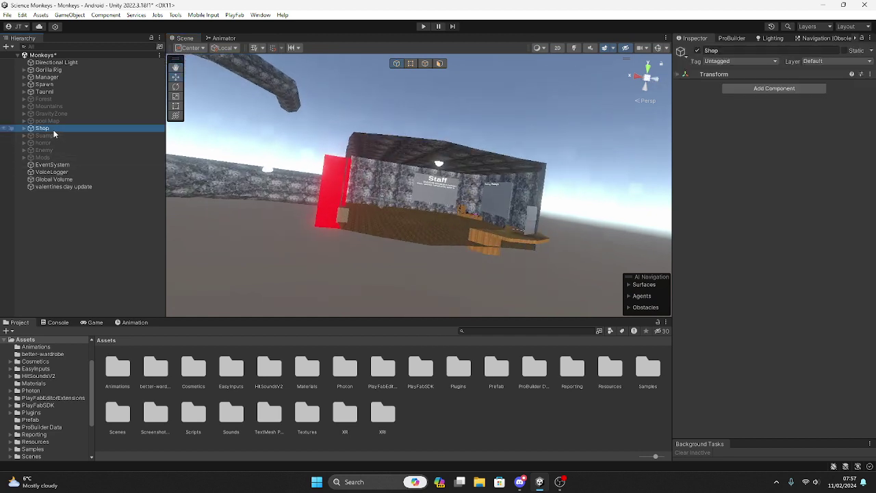
{"action": "left_click", "coordinate": [696, 51]}
{"action": "left_click", "coordinate": [558, 425]}
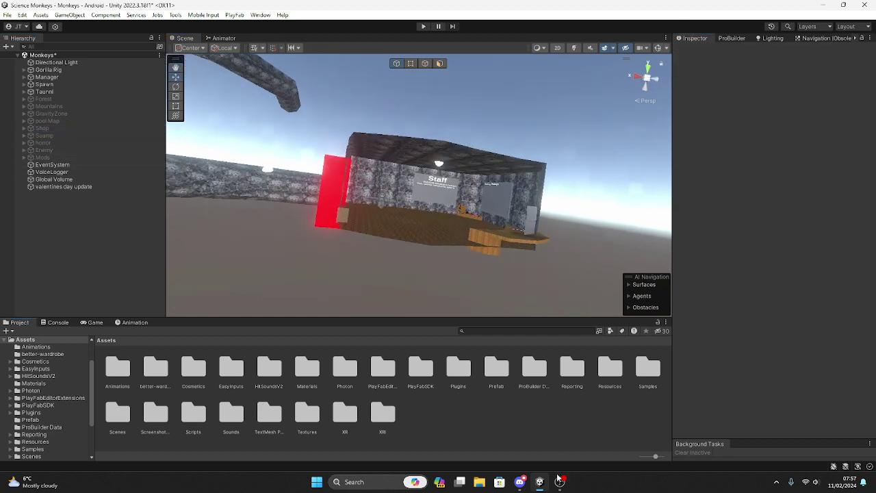
{"action": "left_click", "coordinate": [559, 483]}
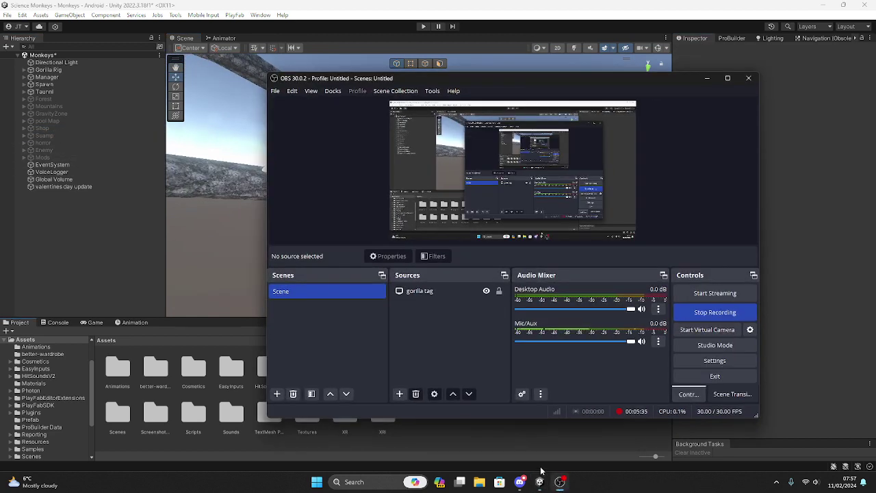